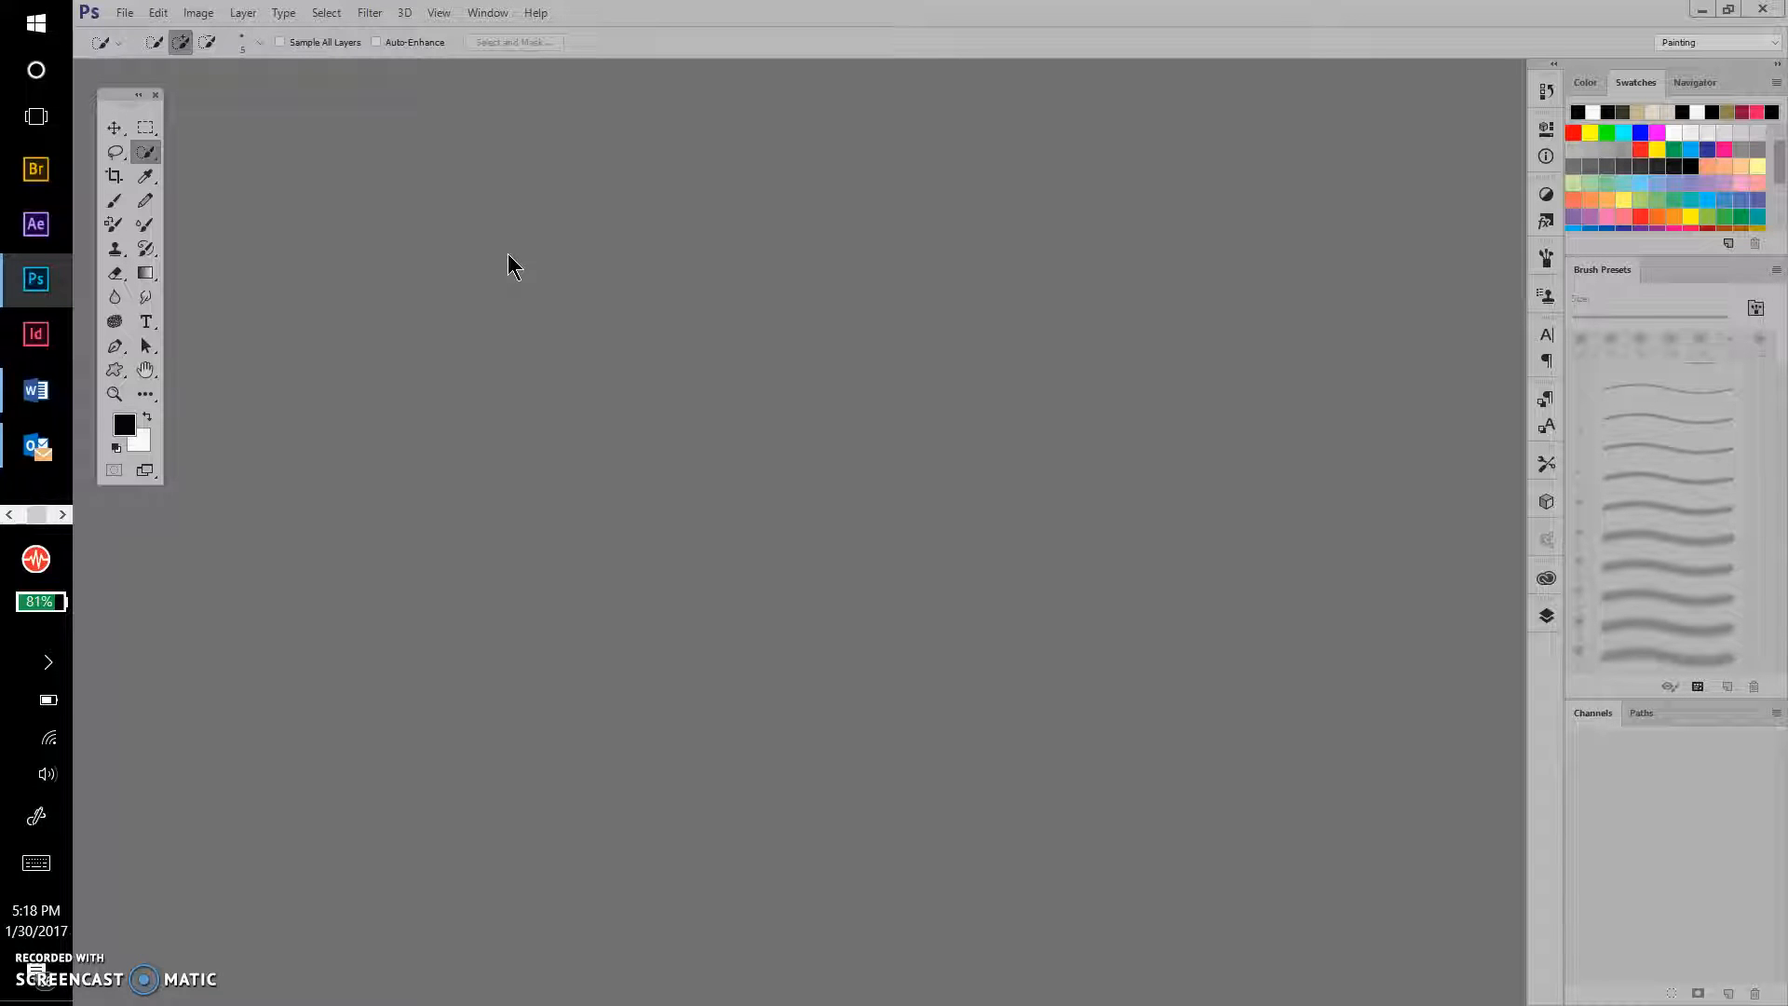
# Step: Open the image "mt soledad cross original image" from the black & white color contrast folder
pyautogui.click(123, 15)
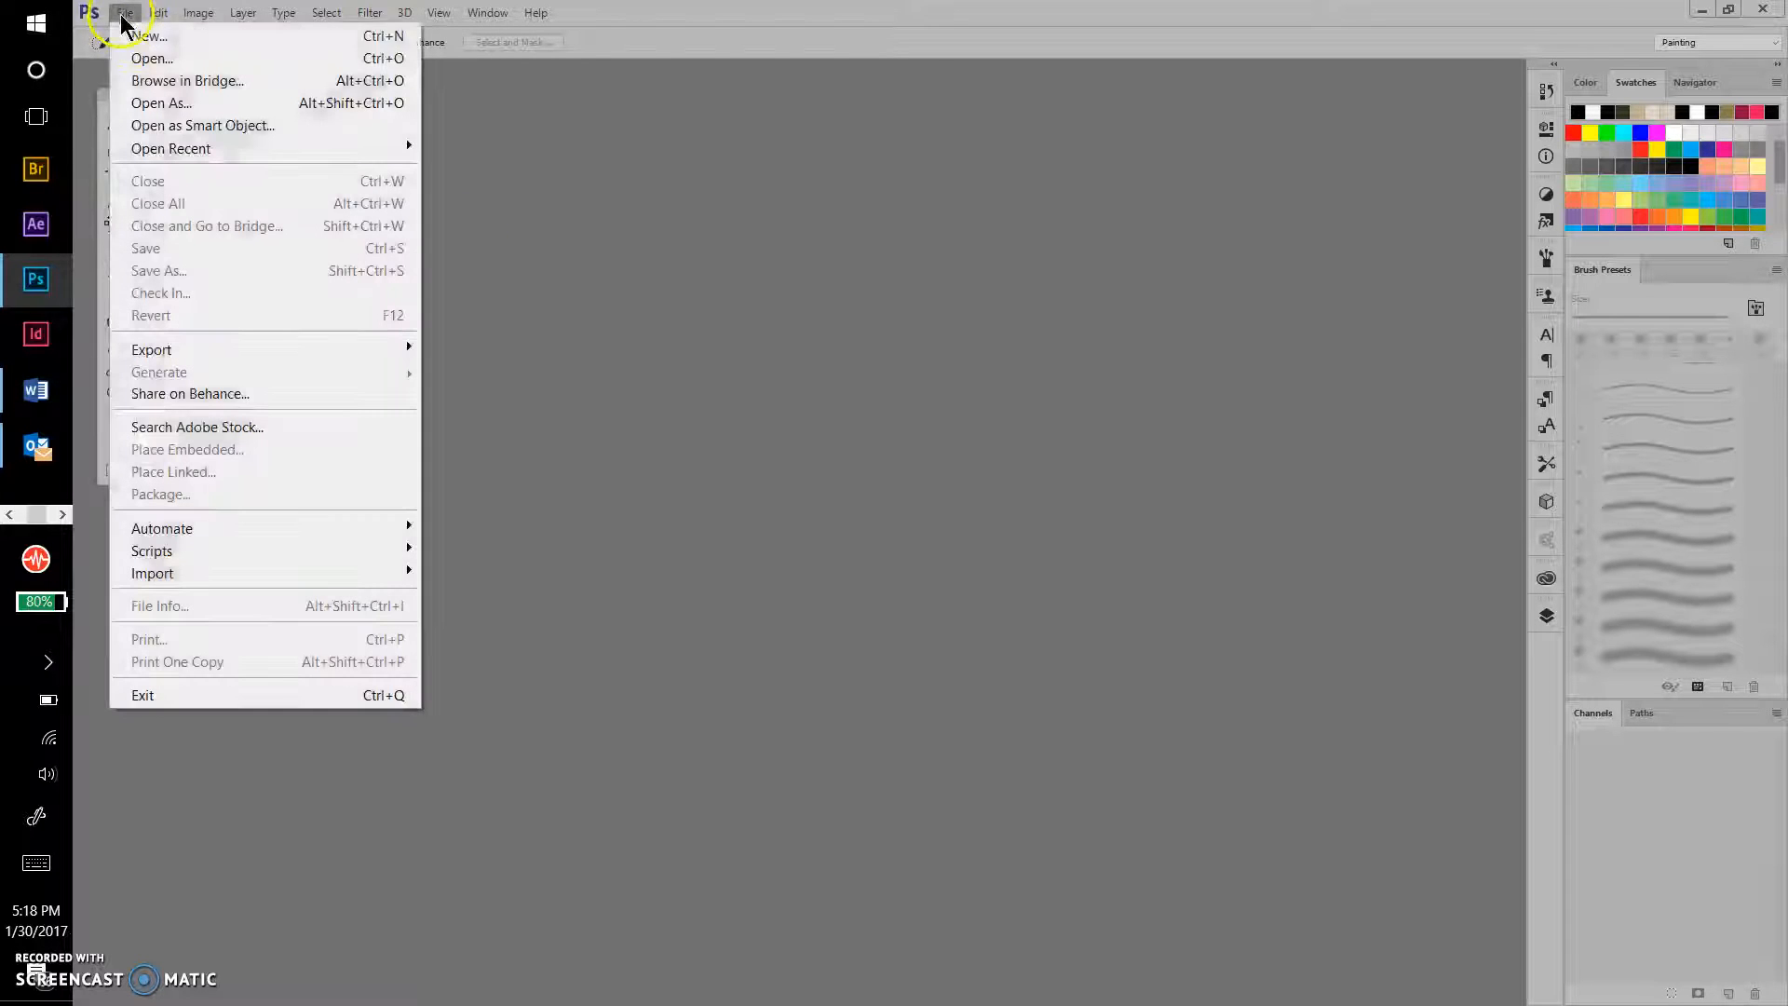
pyautogui.click(147, 61)
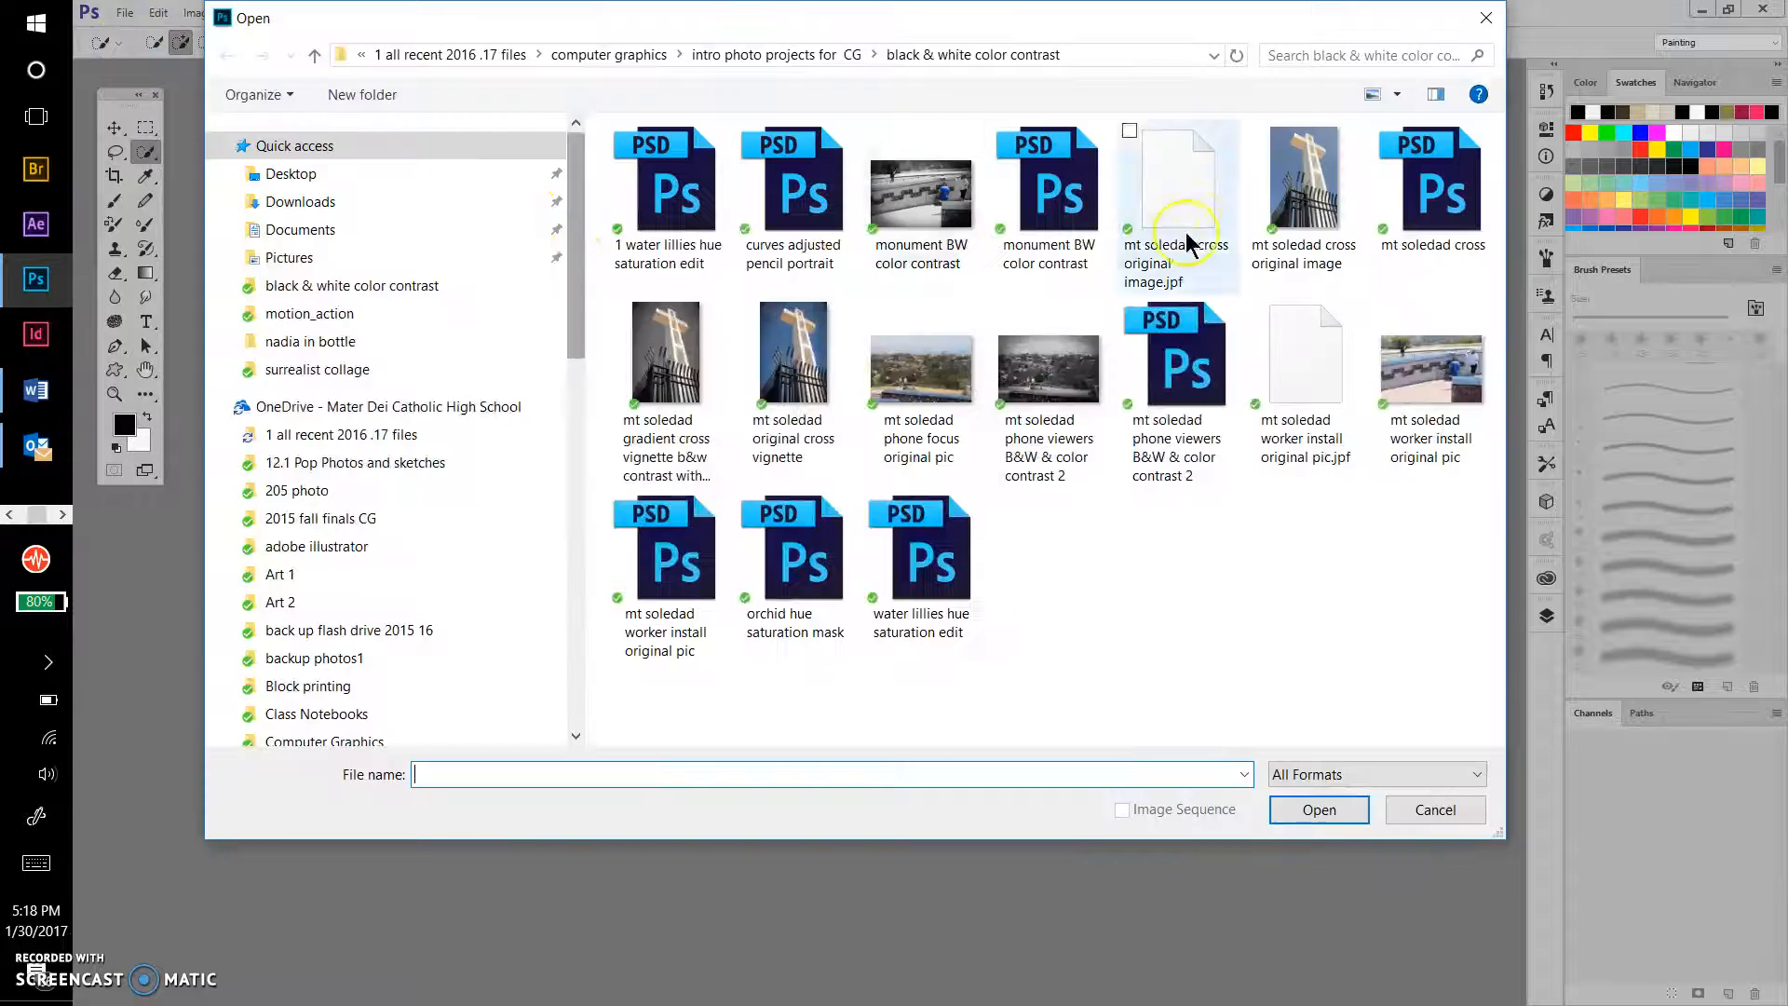
pyautogui.click(1302, 179)
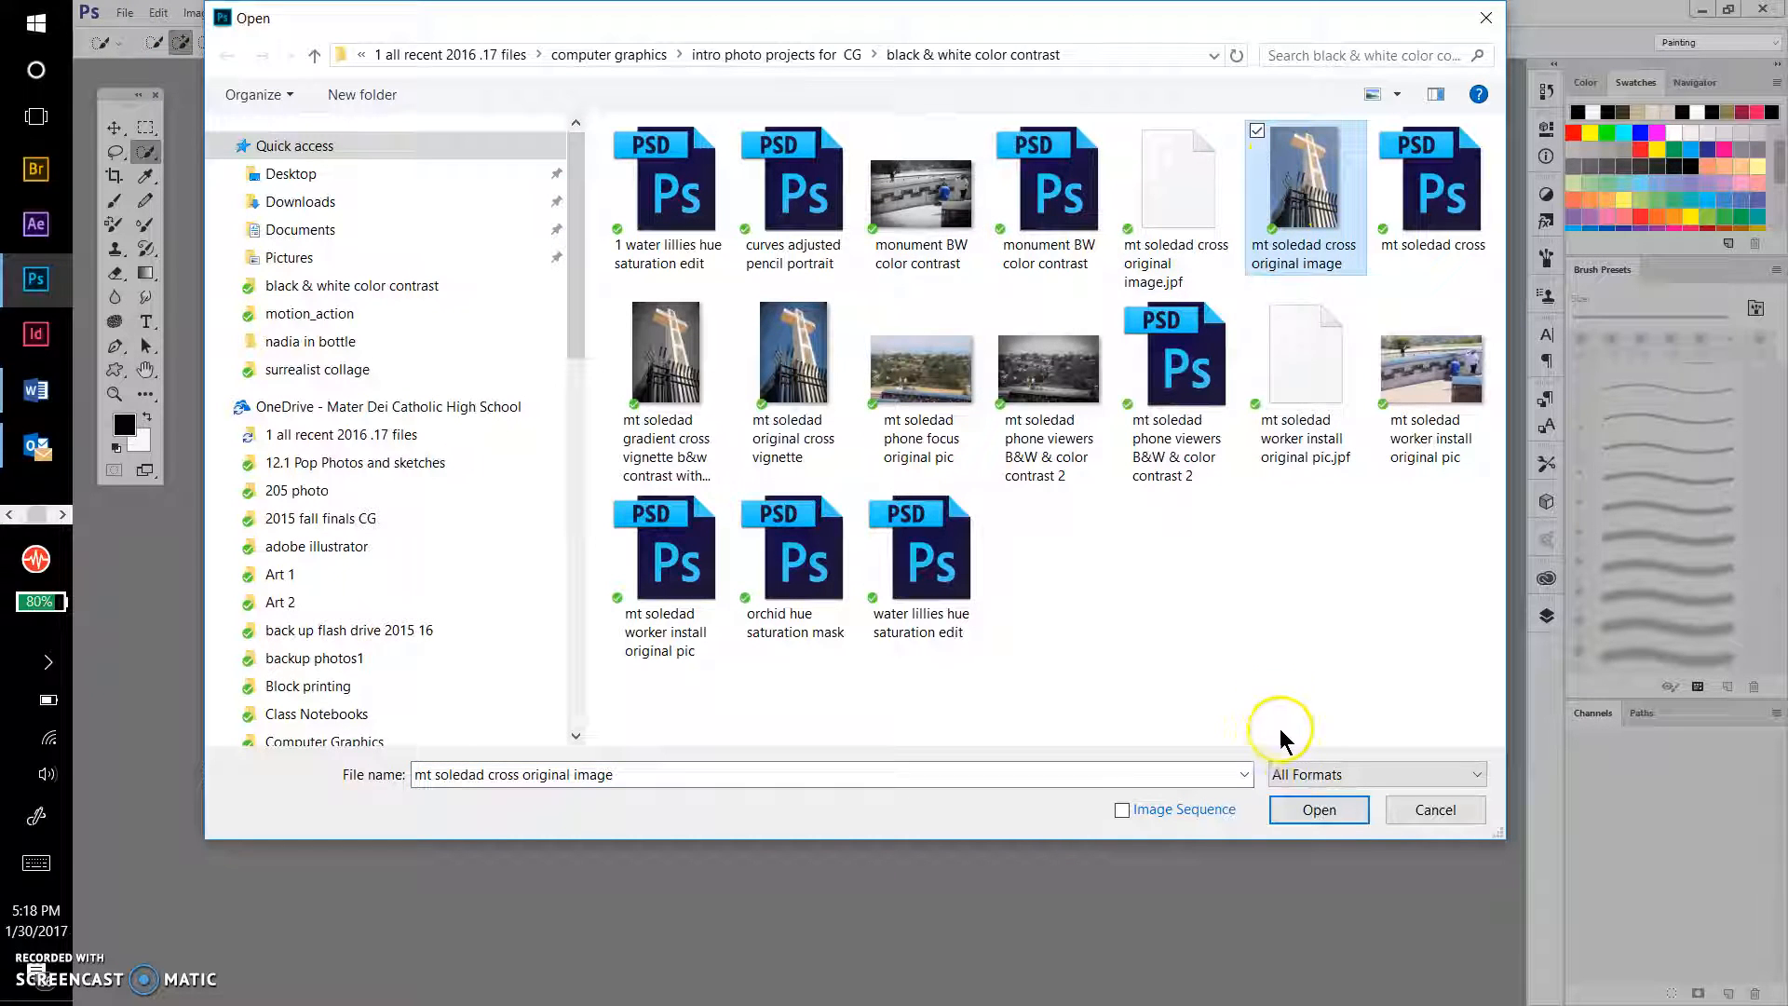
pyautogui.click(1341, 818)
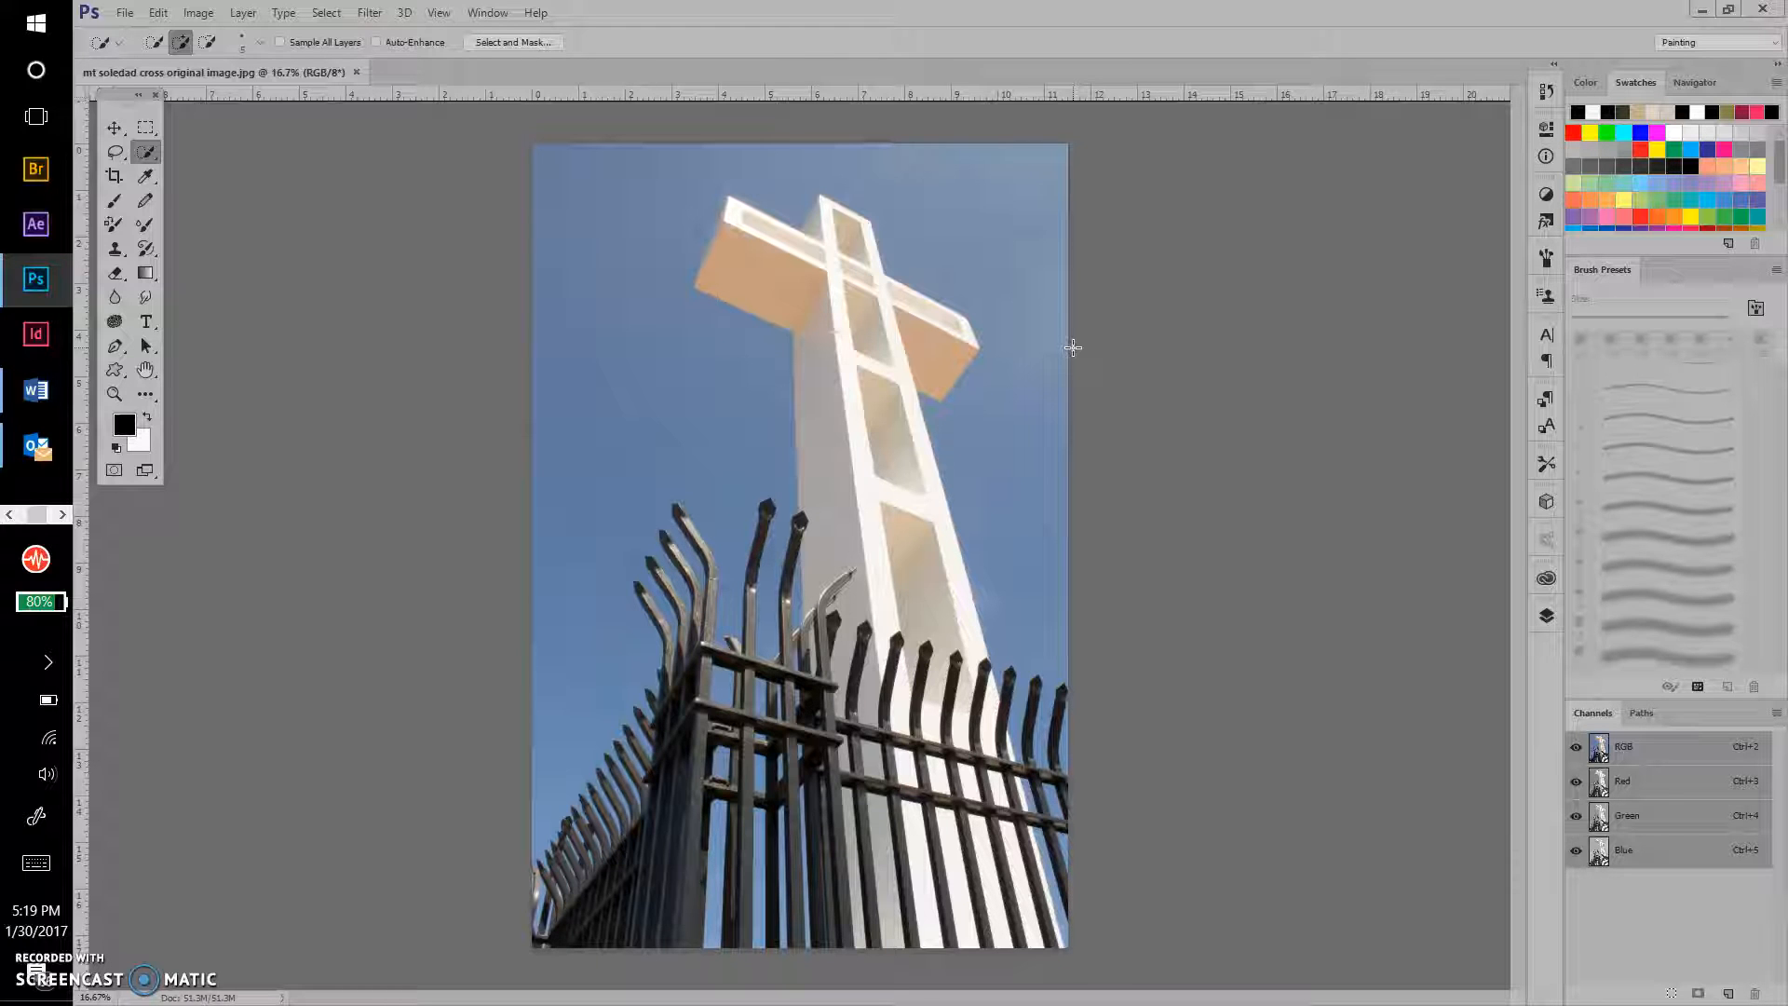
# Step: Select the cross's arms and upright down to the fence with the Quick Selection tool
pyautogui.moveTo(912, 347)
pyautogui.mouseDown()
pyautogui.moveTo(834, 341)
pyautogui.moveTo(745, 243)
pyautogui.moveTo(815, 271)
pyautogui.moveTo(848, 354)
pyautogui.moveTo(857, 478)
pyautogui.mouseUp()
pyautogui.moveTo(813, 302)
pyautogui.mouseDown()
pyautogui.moveTo(695, 219)
pyautogui.moveTo(793, 232)
pyautogui.moveTo(879, 284)
pyautogui.moveTo(869, 550)
pyautogui.moveTo(920, 507)
pyautogui.moveTo(845, 277)
pyautogui.moveTo(873, 465)
pyautogui.mouseUp()
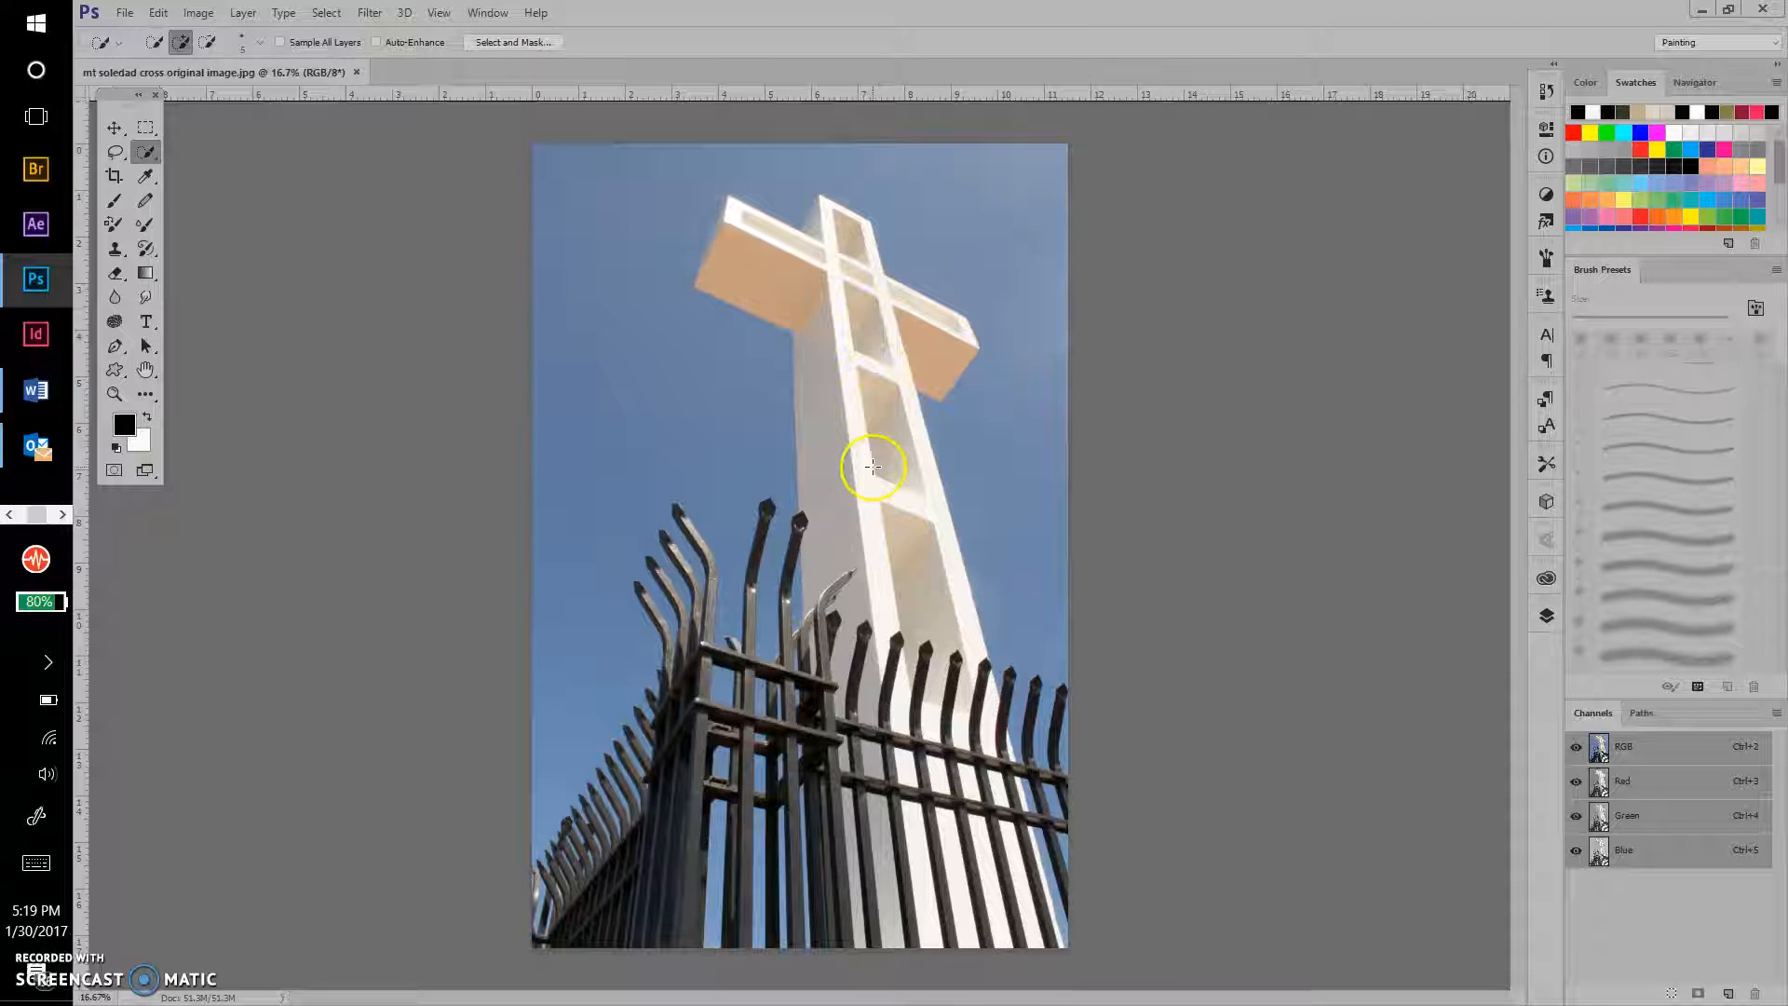
pyautogui.moveTo(653, 183)
pyautogui.mouseDown()
pyautogui.moveTo(758, 250)
pyautogui.moveTo(742, 266)
pyautogui.moveTo(736, 215)
pyautogui.moveTo(819, 280)
pyautogui.moveTo(886, 279)
pyautogui.moveTo(853, 331)
pyautogui.mouseUp()
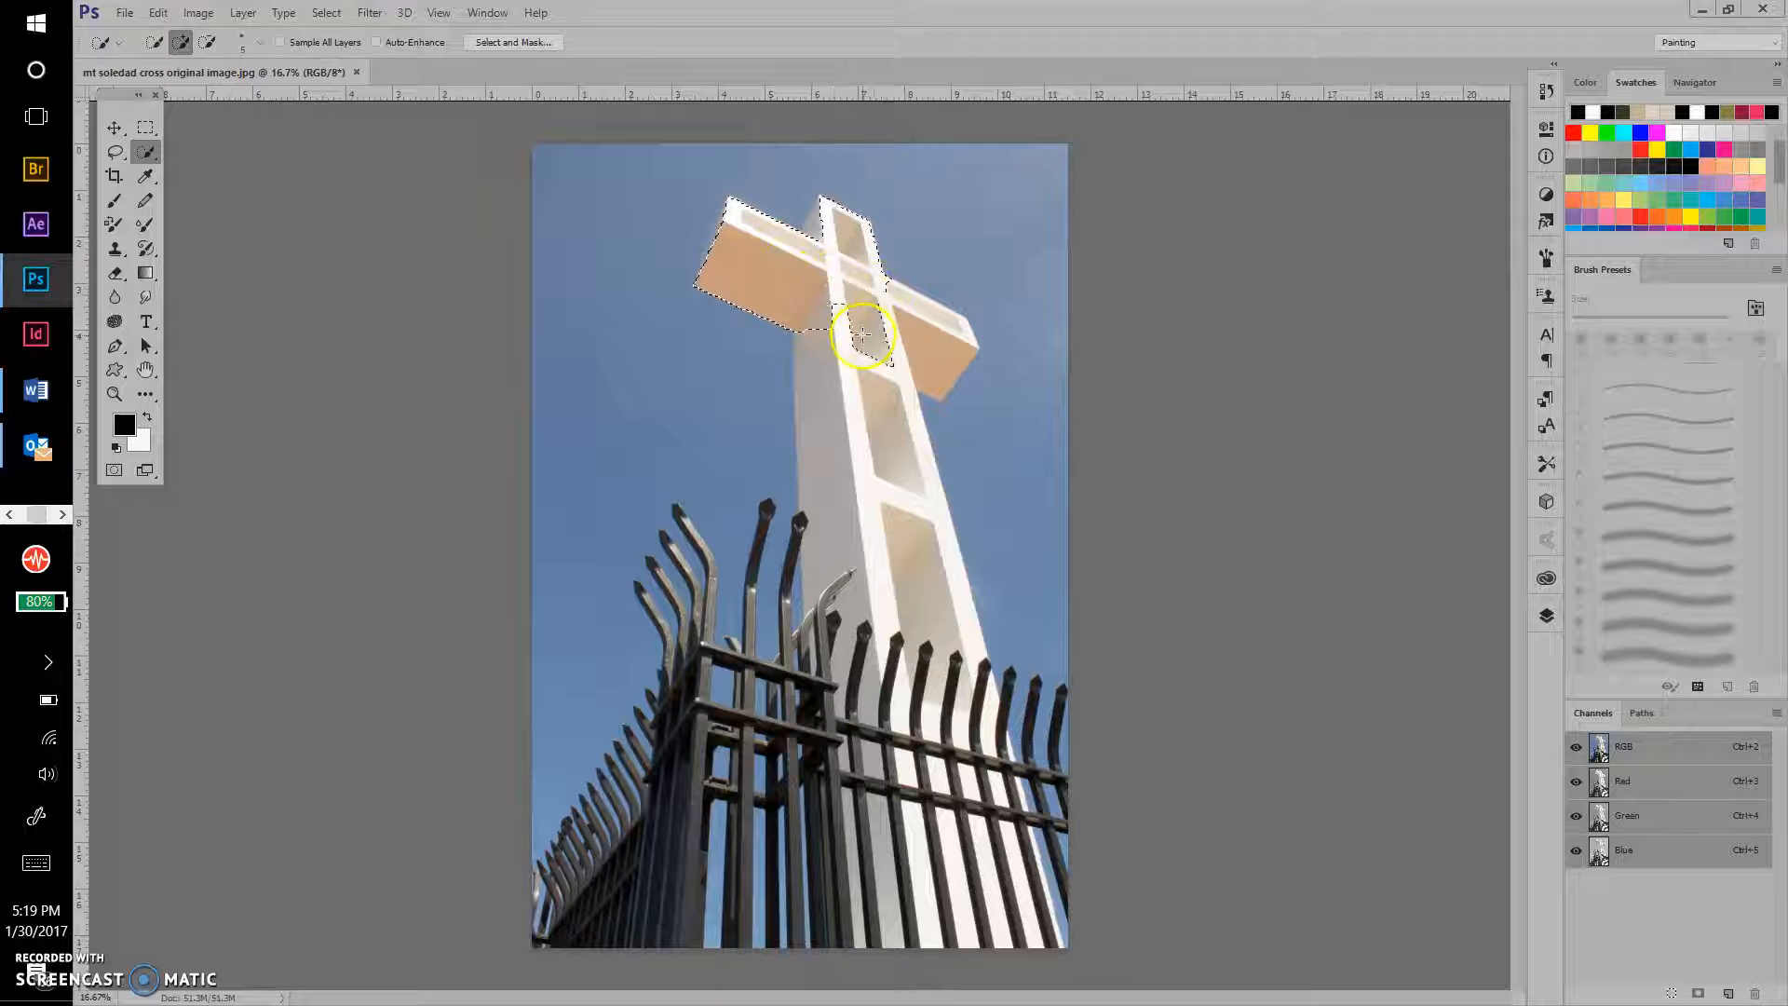
pyautogui.click(260, 42)
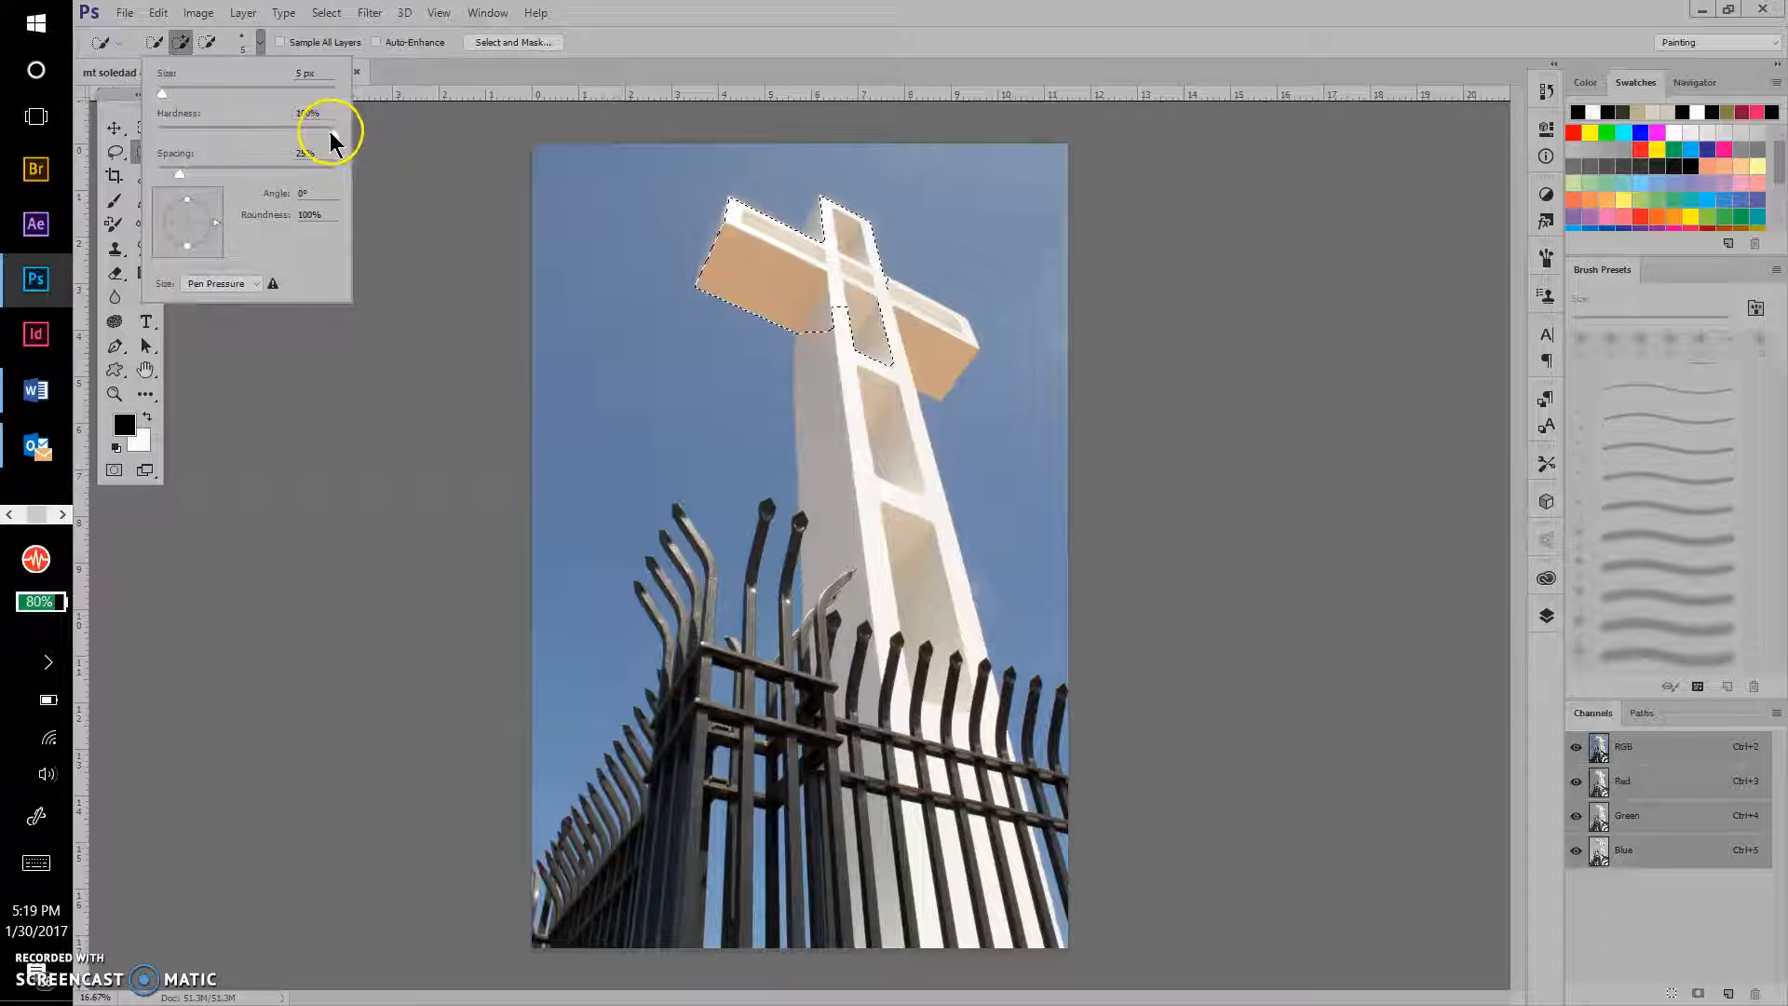
pyautogui.moveTo(838, 306)
pyautogui.mouseDown()
pyautogui.moveTo(828, 455)
pyautogui.moveTo(827, 374)
pyautogui.moveTo(862, 376)
pyautogui.moveTo(847, 340)
pyautogui.moveTo(920, 602)
pyautogui.moveTo(990, 694)
pyautogui.moveTo(1004, 785)
pyautogui.mouseUp()
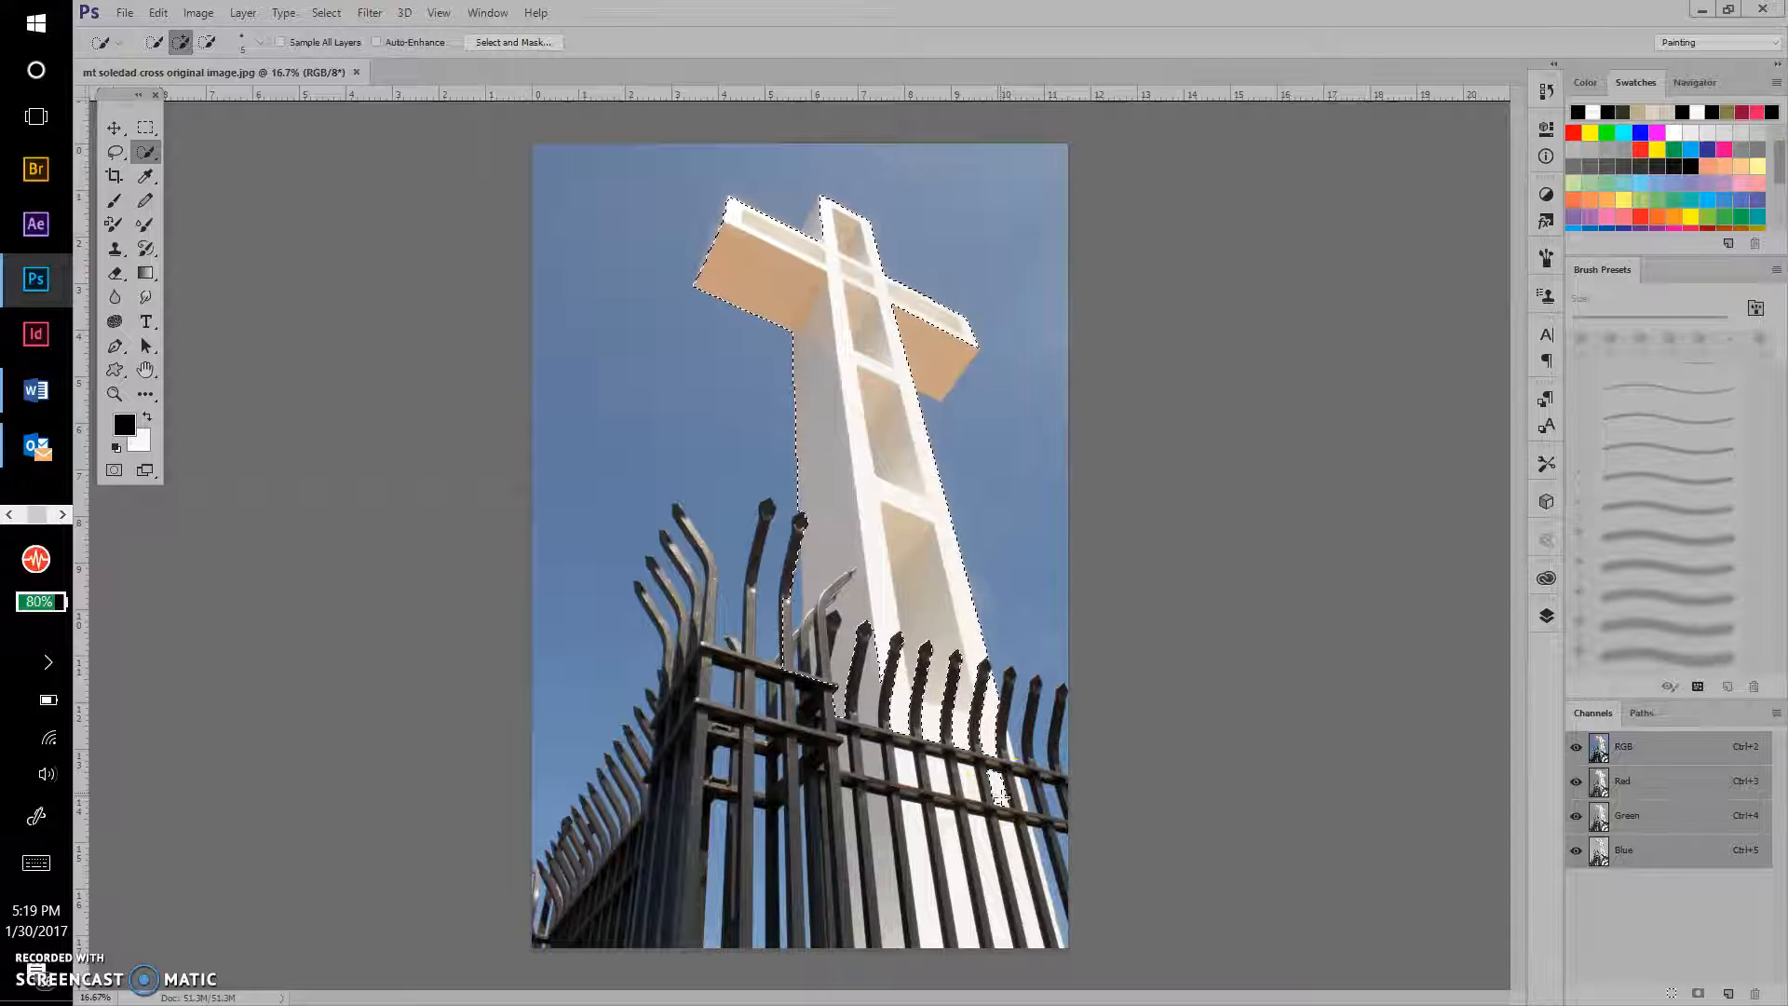
# Step: Add the white parts of the cross showing between the fence bars to the selection, removing any spill at its right edge
pyautogui.moveTo(990, 788)
pyautogui.mouseDown()
pyautogui.moveTo(906, 753)
pyautogui.moveTo(907, 773)
pyautogui.moveTo(884, 733)
pyautogui.moveTo(909, 742)
pyautogui.moveTo(888, 752)
pyautogui.moveTo(880, 733)
pyautogui.moveTo(877, 838)
pyautogui.moveTo(868, 691)
pyautogui.mouseUp()
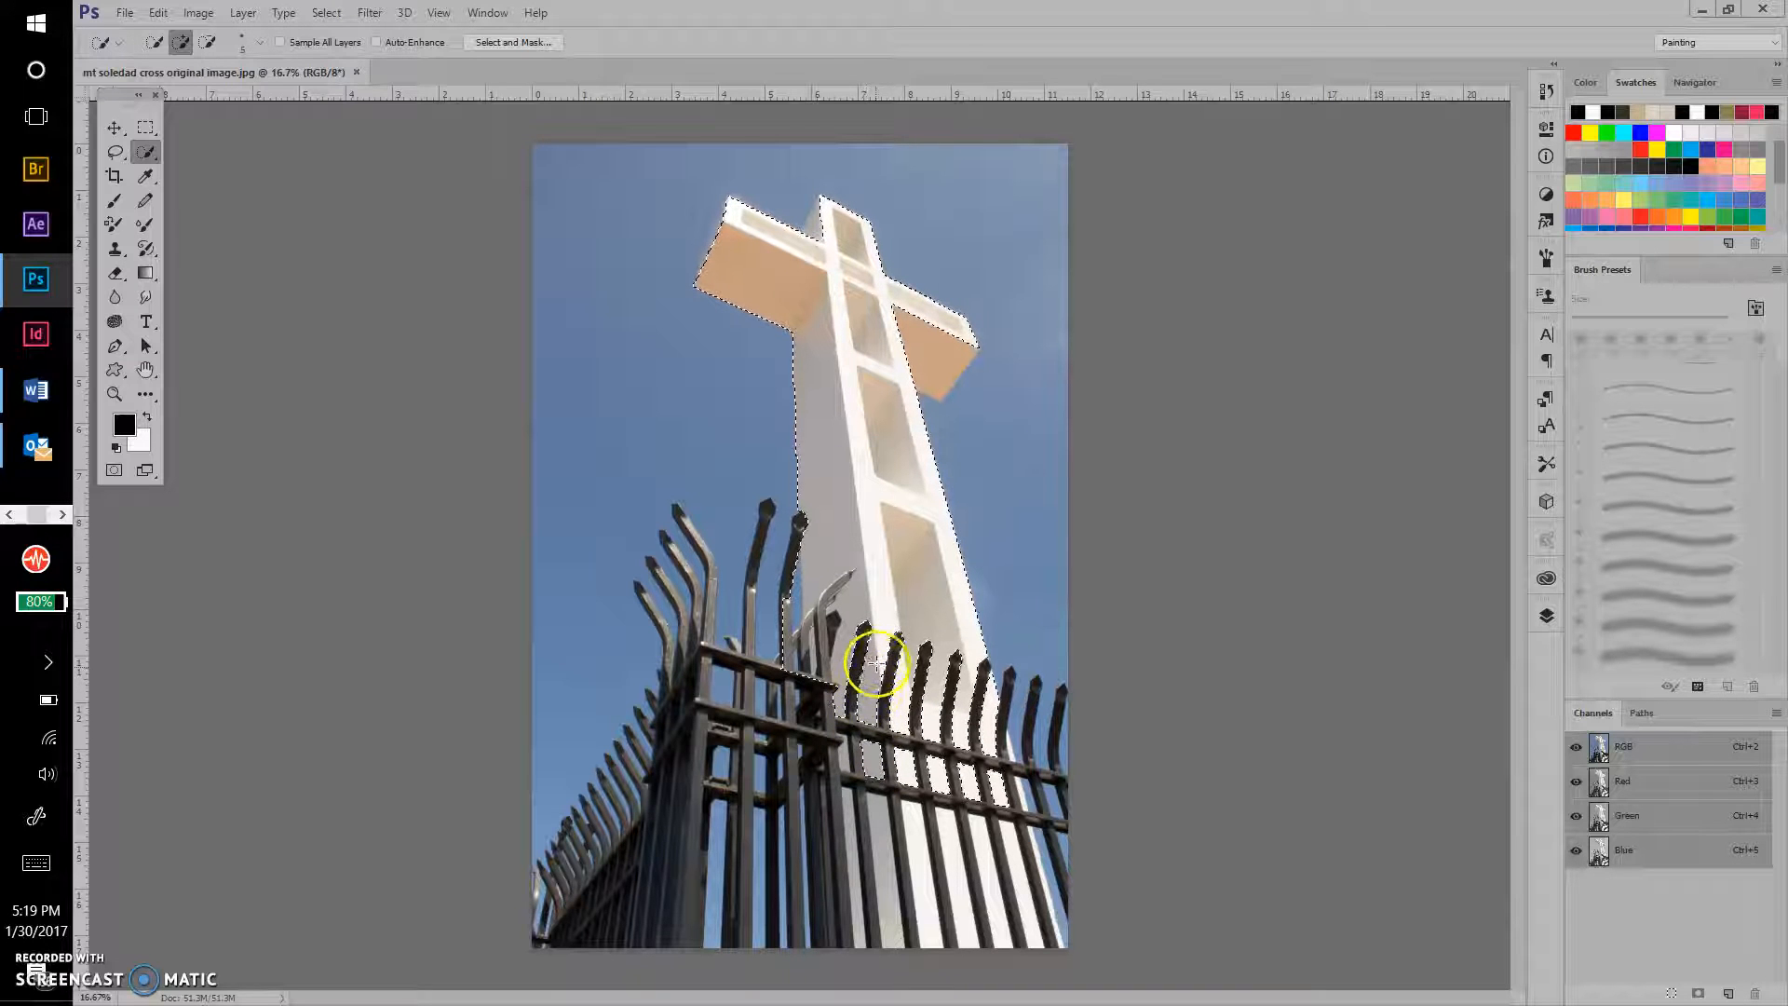
pyautogui.moveTo(980, 753)
pyautogui.mouseDown()
pyautogui.moveTo(1006, 786)
pyautogui.moveTo(990, 870)
pyautogui.moveTo(982, 843)
pyautogui.moveTo(989, 912)
pyautogui.moveTo(1002, 851)
pyautogui.moveTo(1032, 908)
pyautogui.mouseUp()
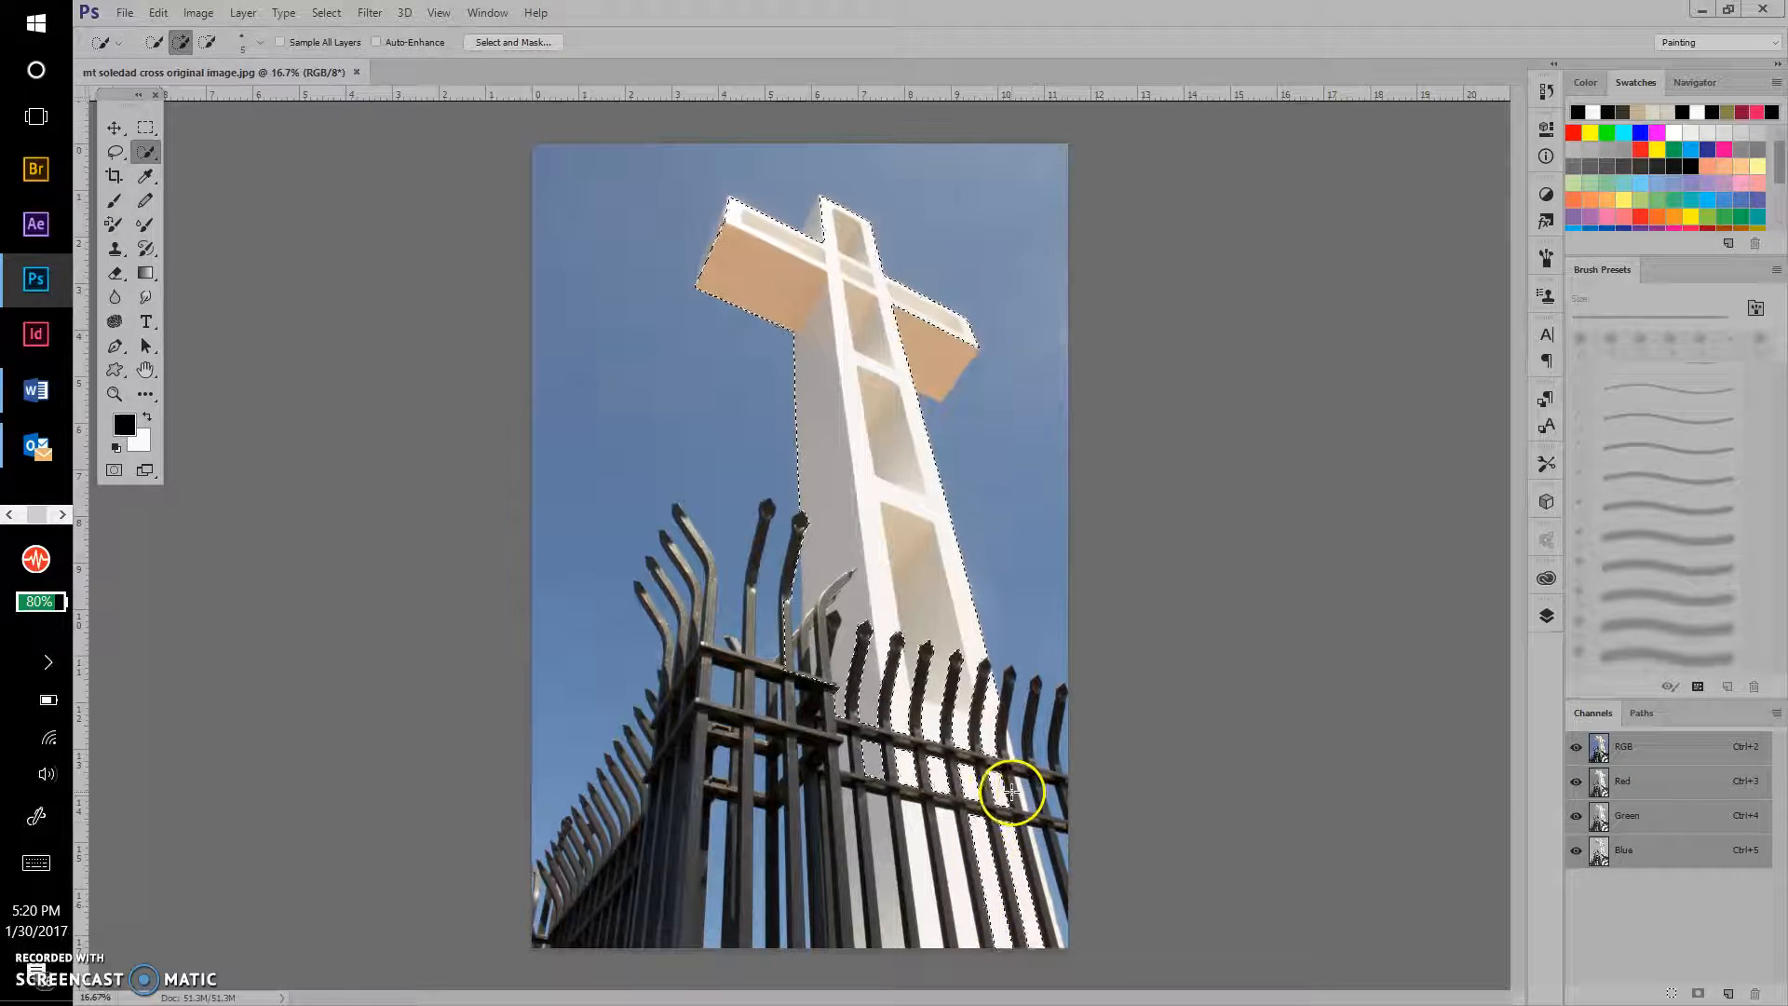
pyautogui.moveTo(1026, 792); pyautogui.dragTo(1009, 742)
pyautogui.moveTo(1038, 852); pyautogui.dragTo(1035, 853)
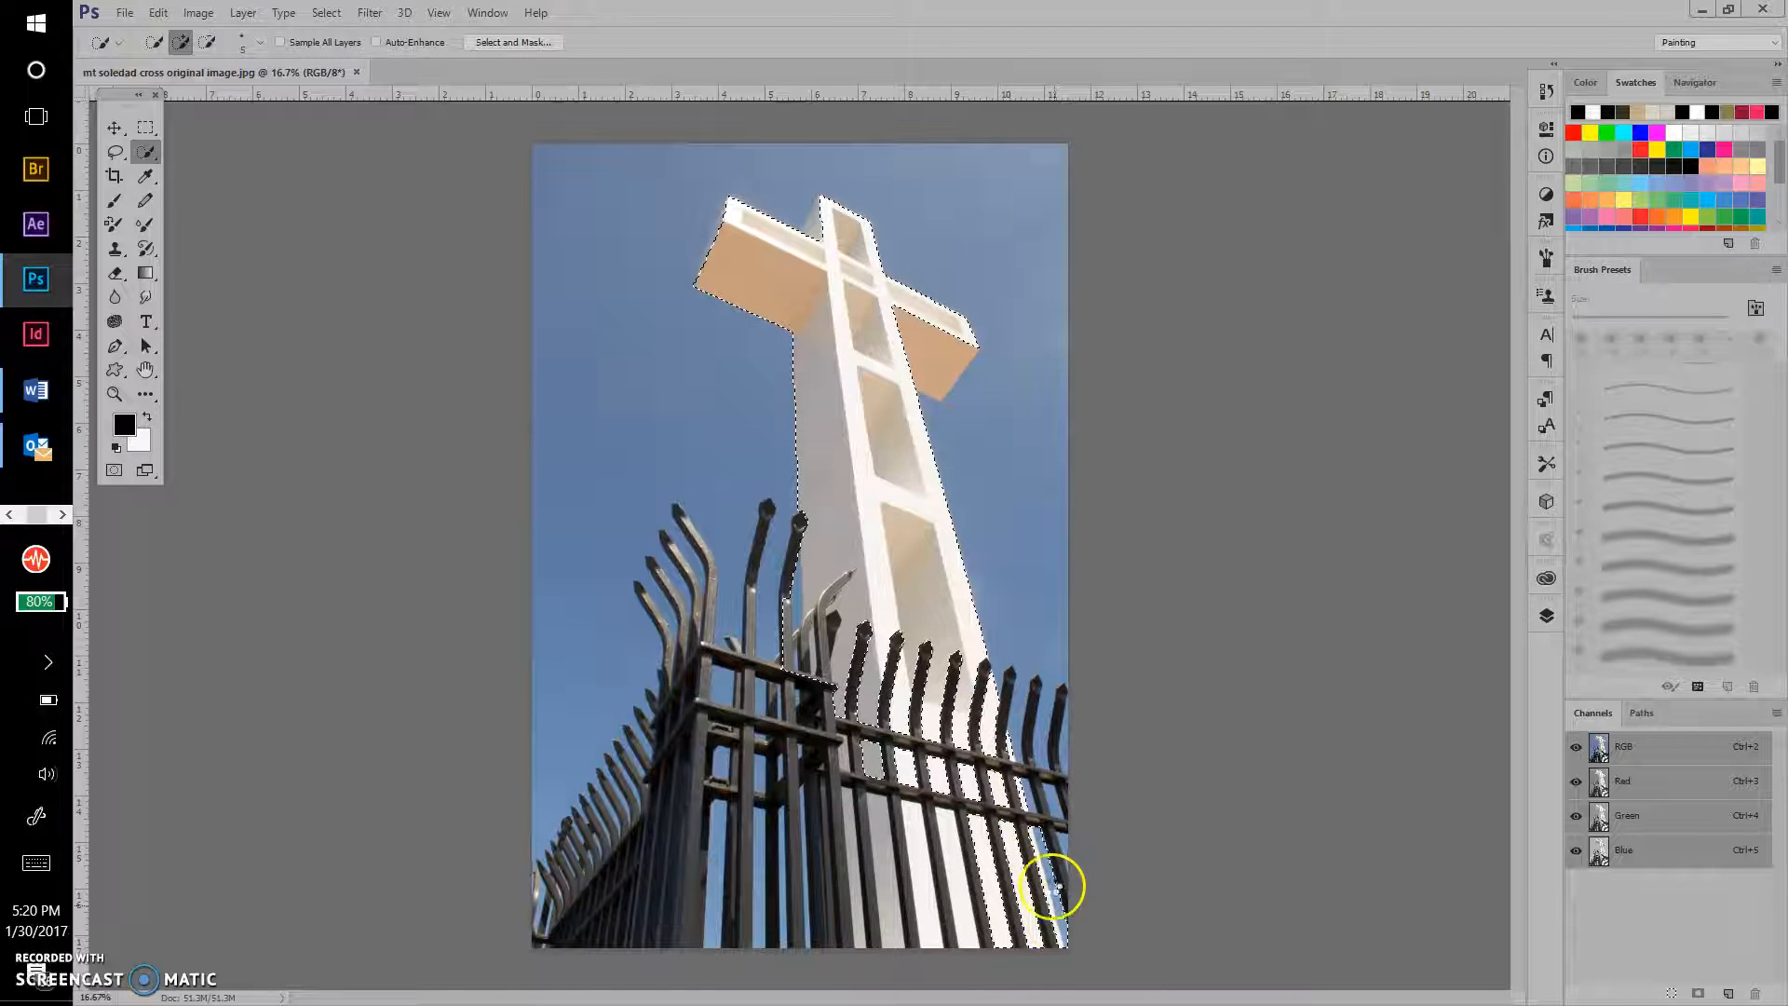
pyautogui.moveTo(1052, 895)
pyautogui.mouseDown()
pyautogui.moveTo(1020, 835)
pyautogui.moveTo(1043, 896)
pyautogui.mouseUp()
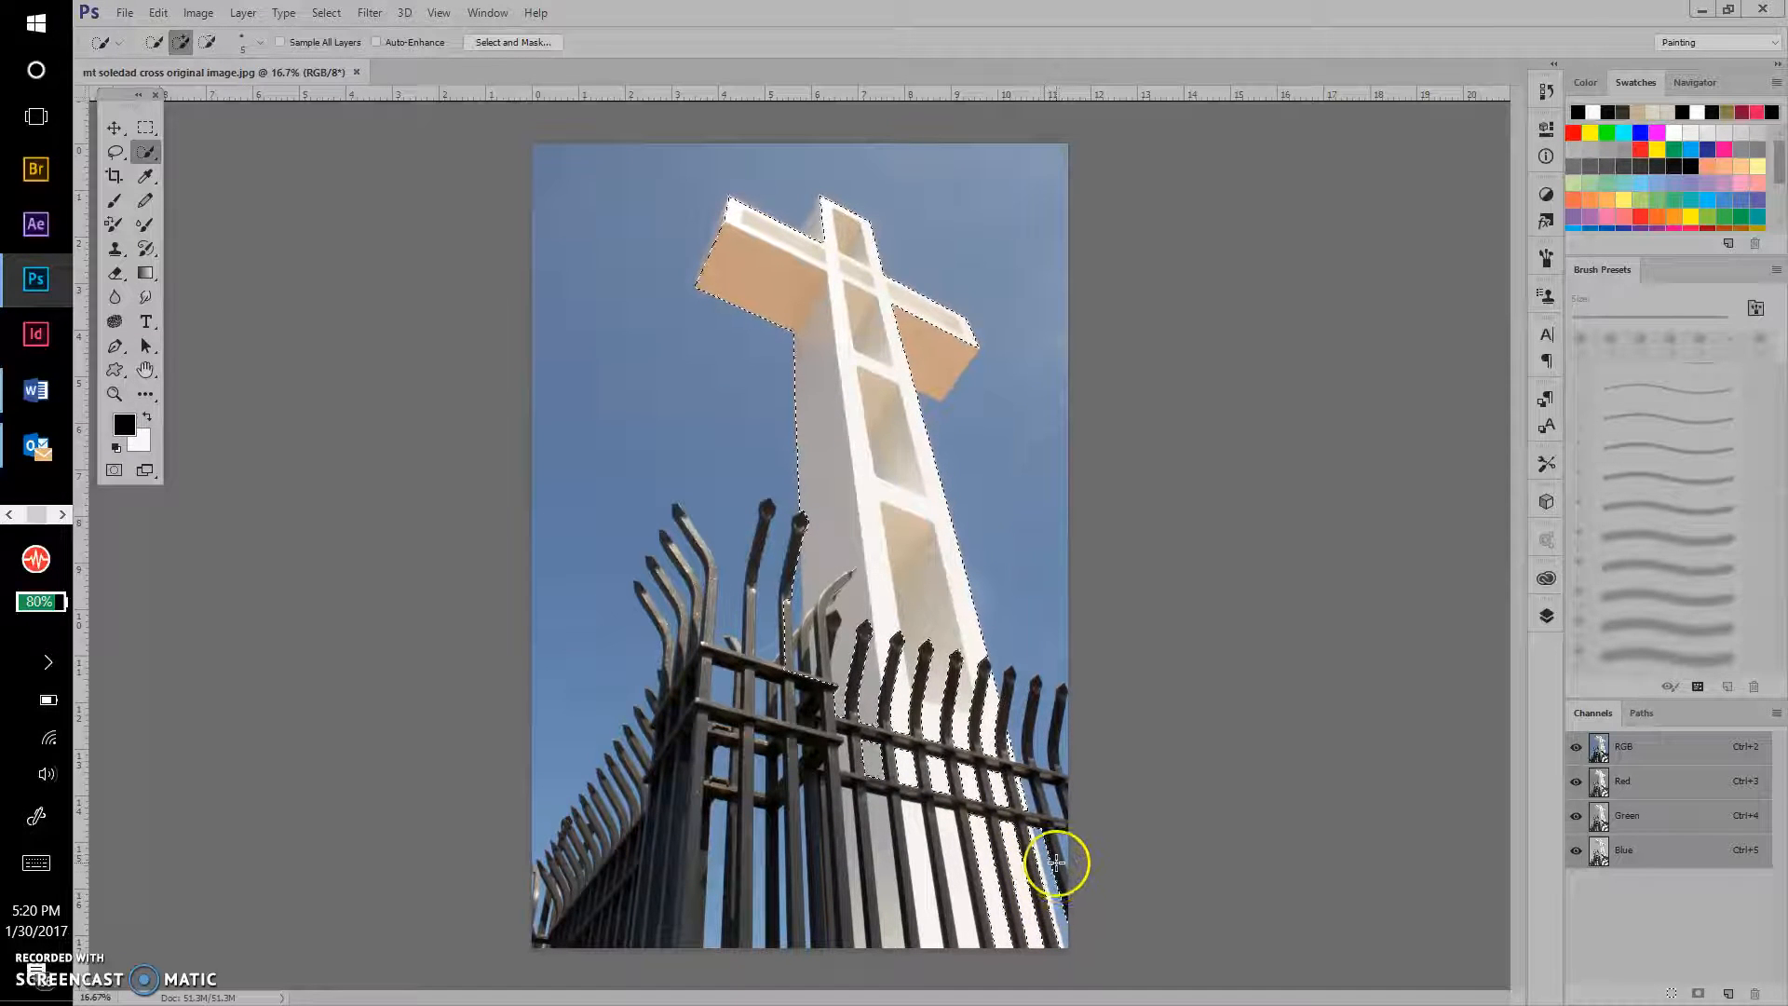
pyautogui.keyDown('alt'); pyautogui.click(1048, 850); pyautogui.keyUp('alt')
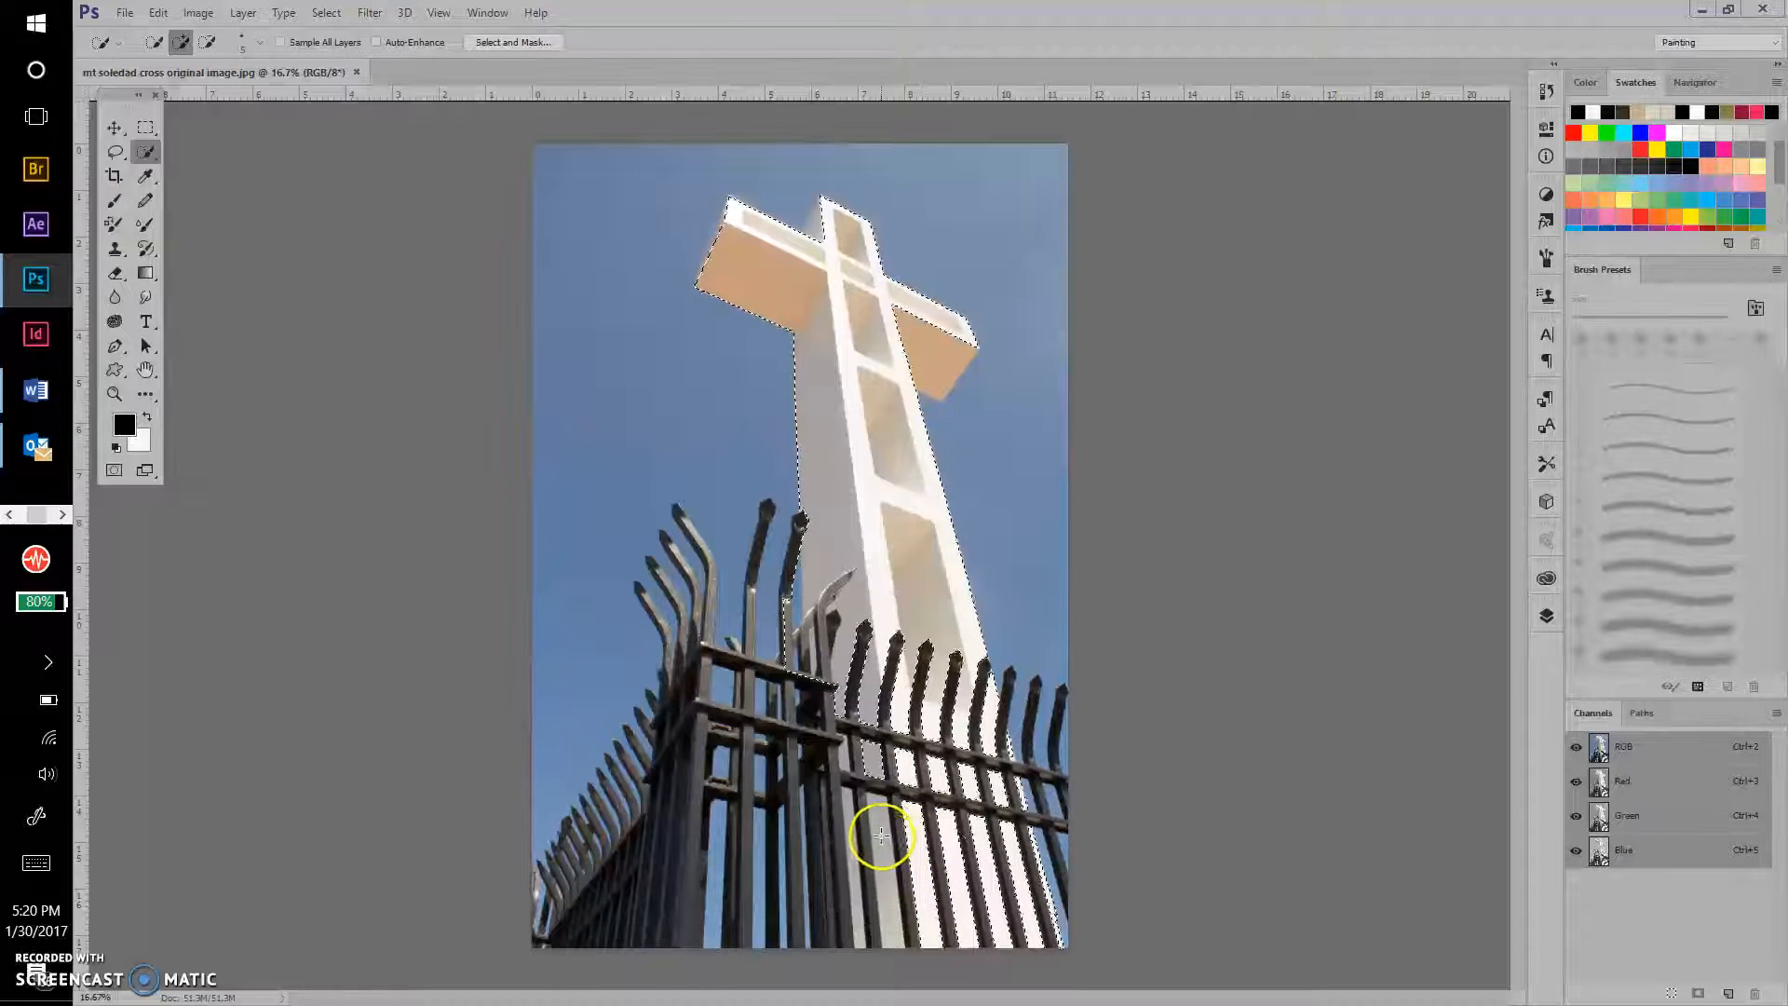
pyautogui.moveTo(879, 827); pyautogui.dragTo(882, 881)
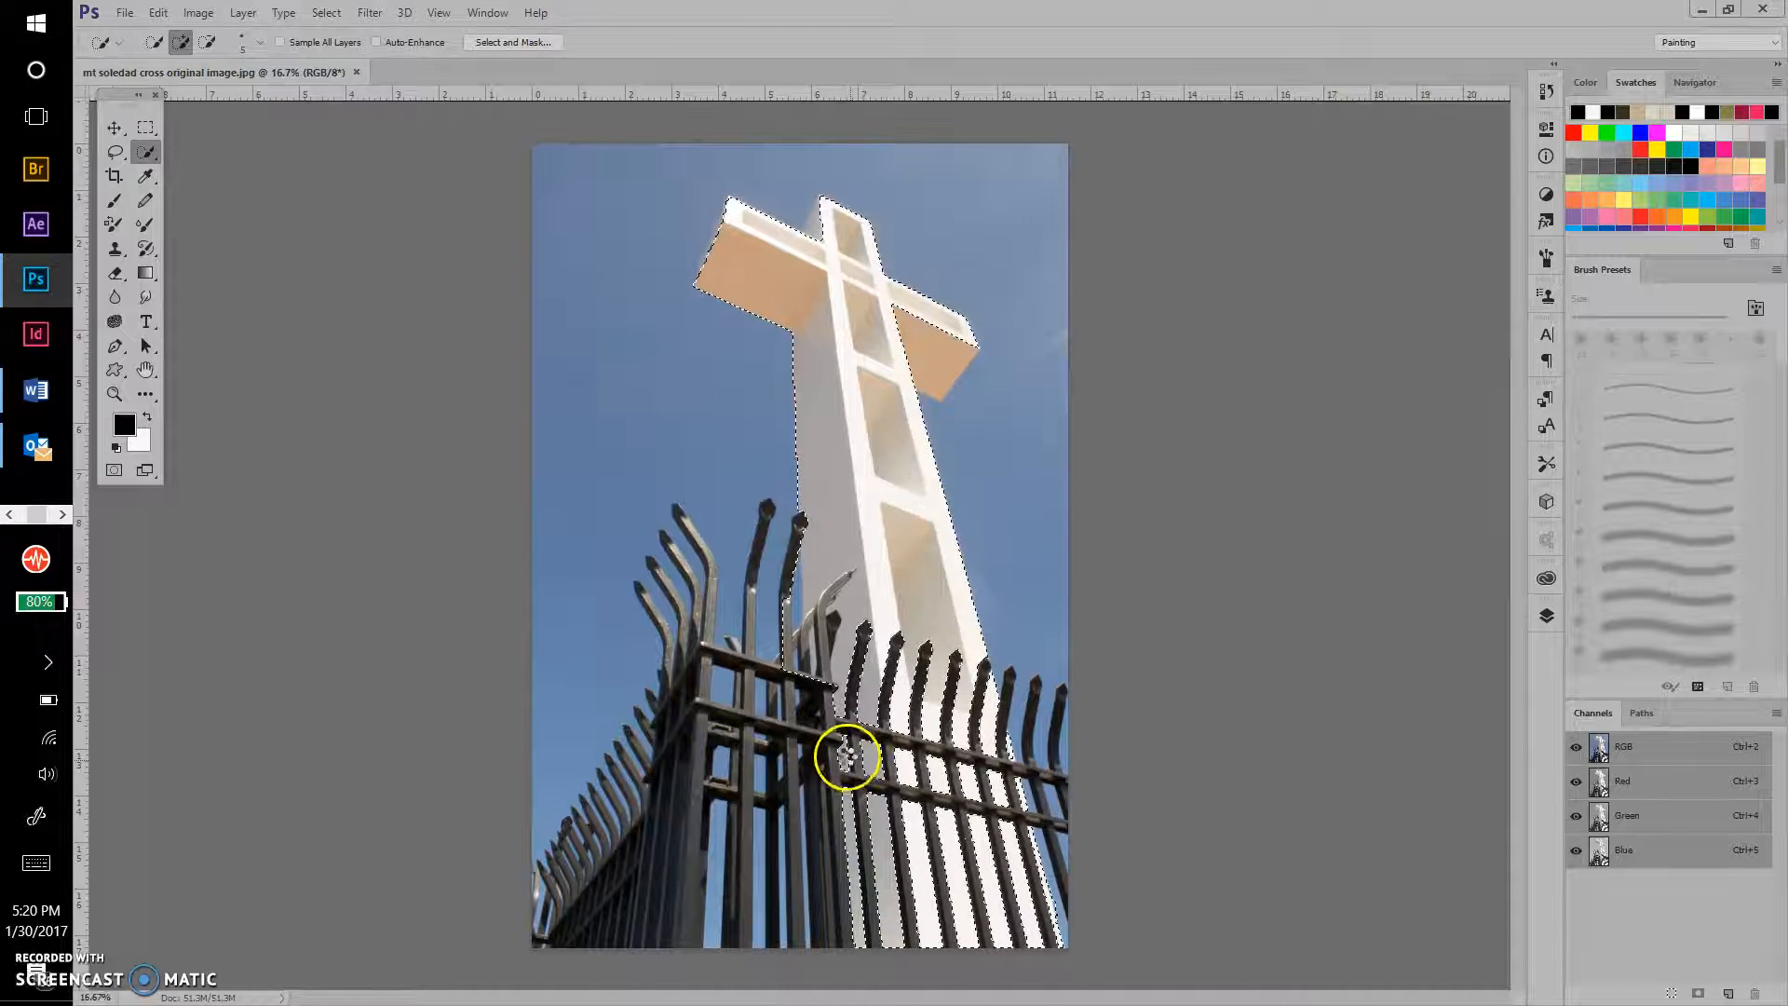
# Step: Subtract the light curved fence spike in front of the cross from the quick selection
pyautogui.keyDown('alt'); pyautogui.click(783, 562); pyautogui.keyUp('alt')
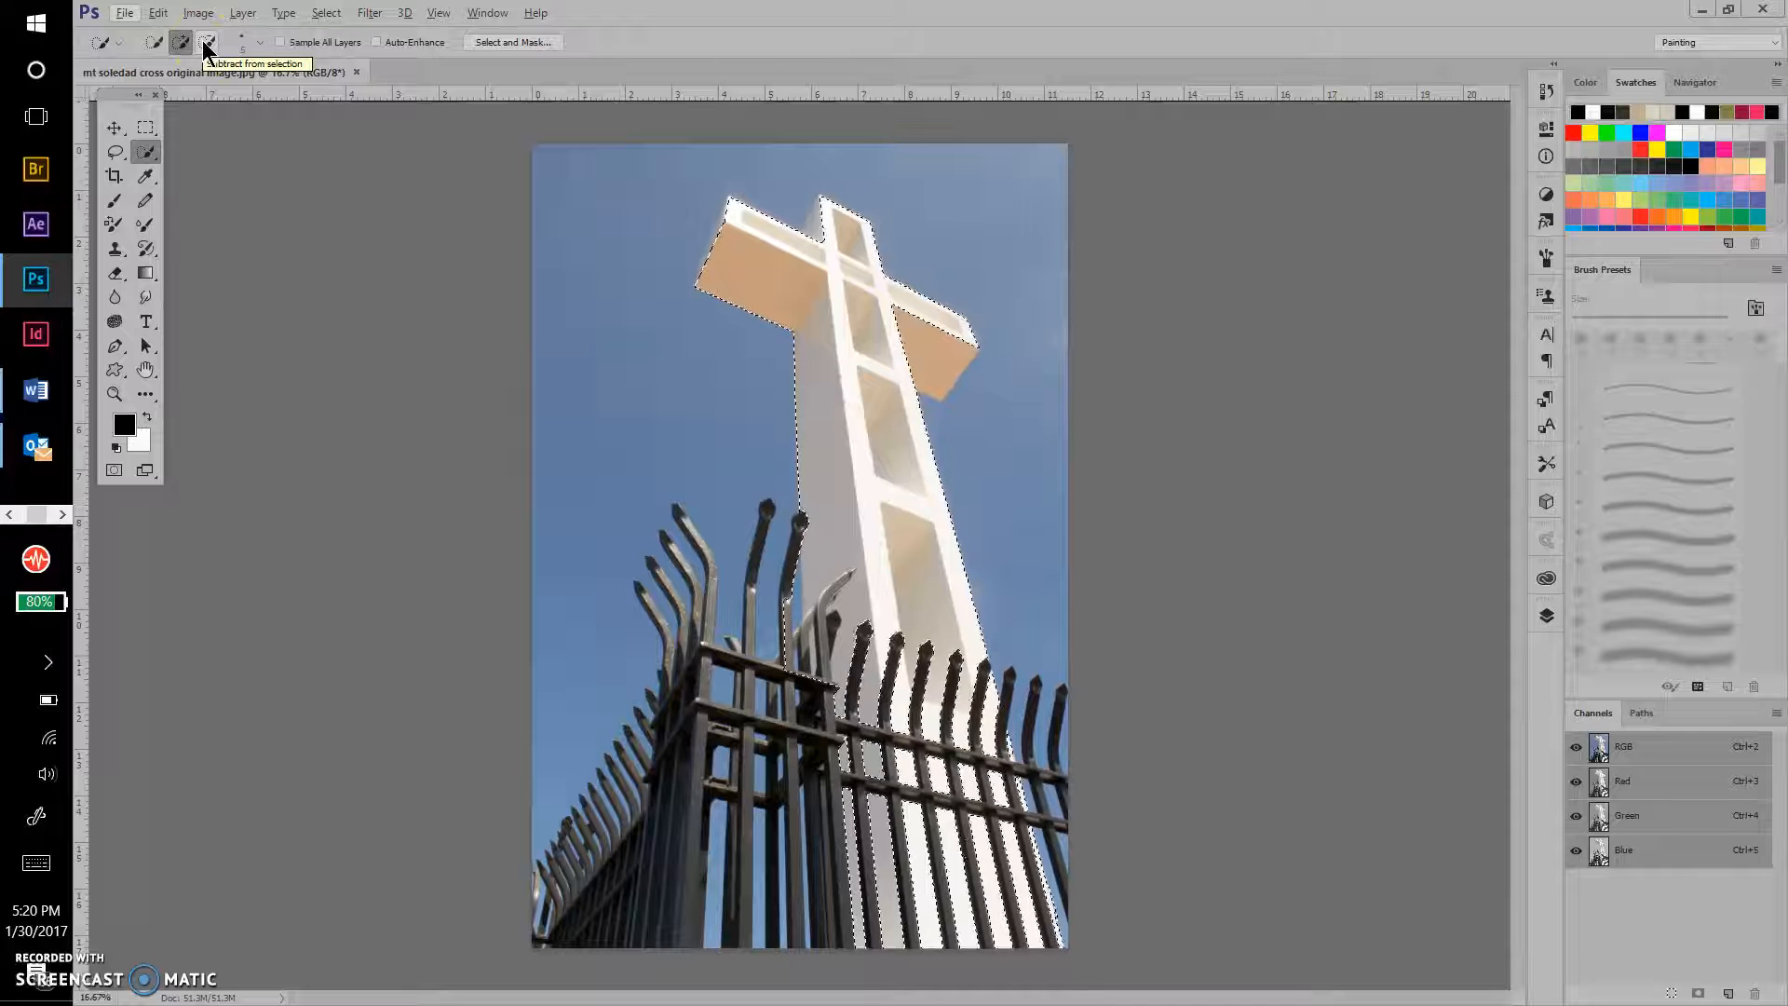
pyautogui.press('alt')
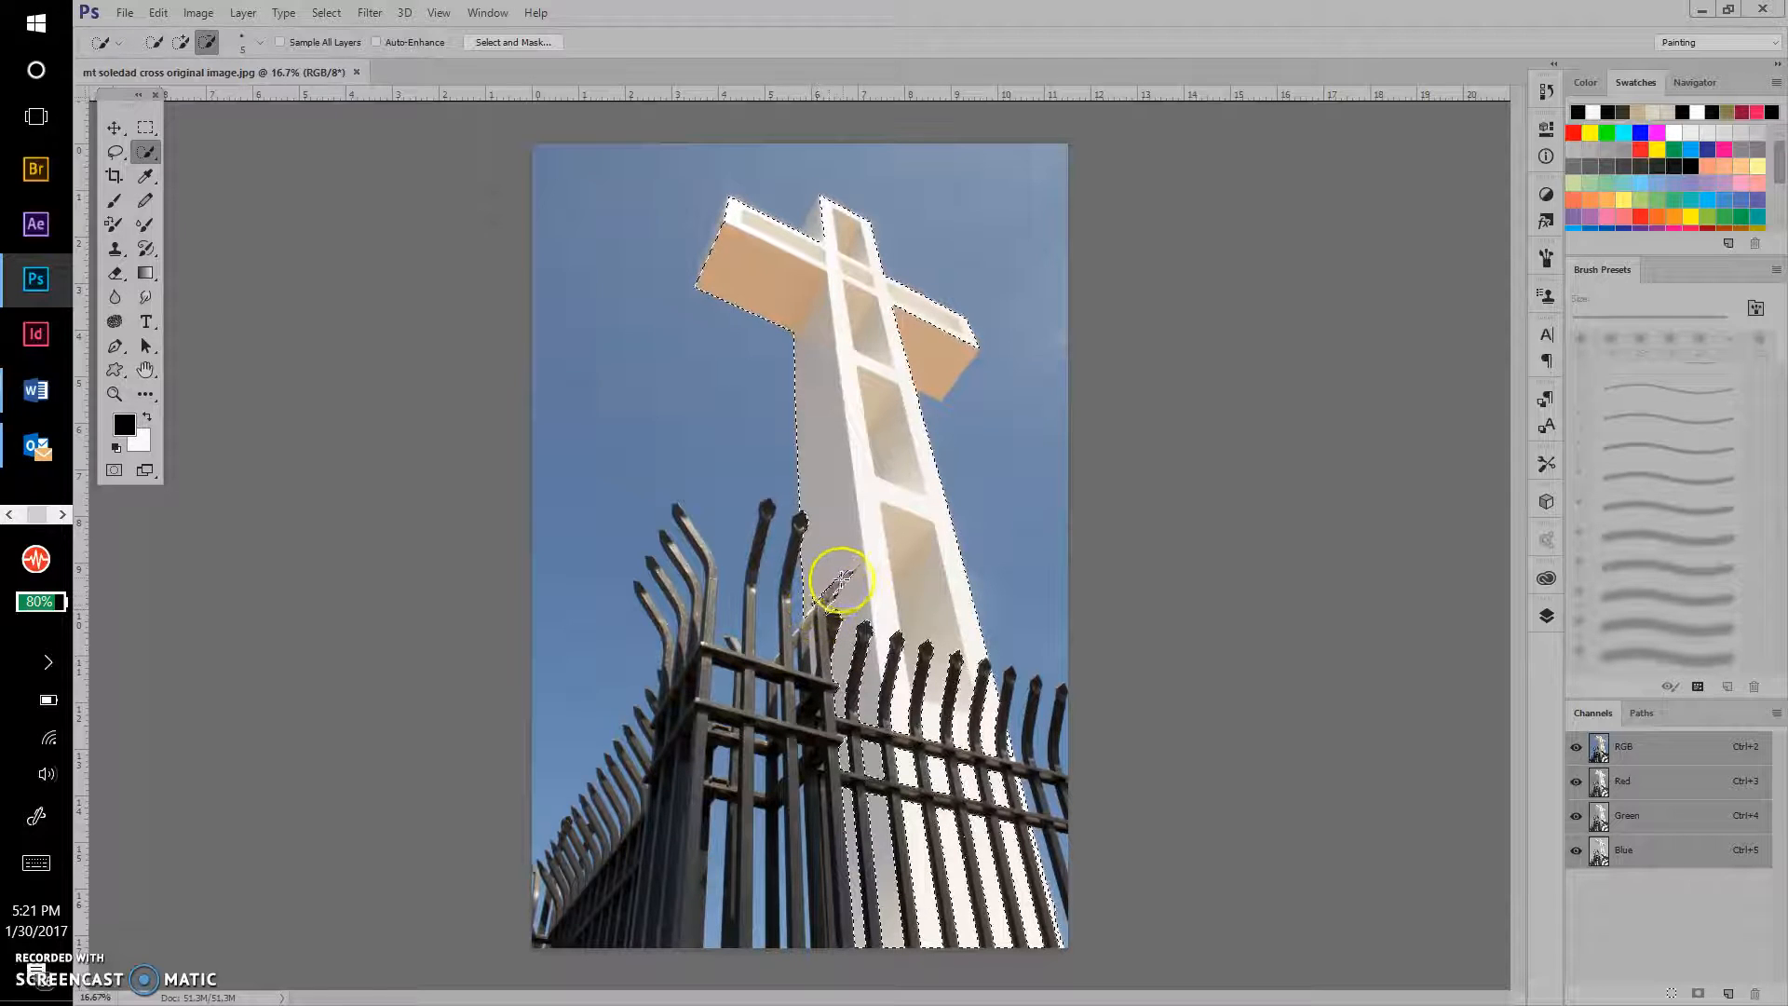
pyautogui.keyDown('alt'); pyautogui.click(845, 578); pyautogui.keyUp('alt')
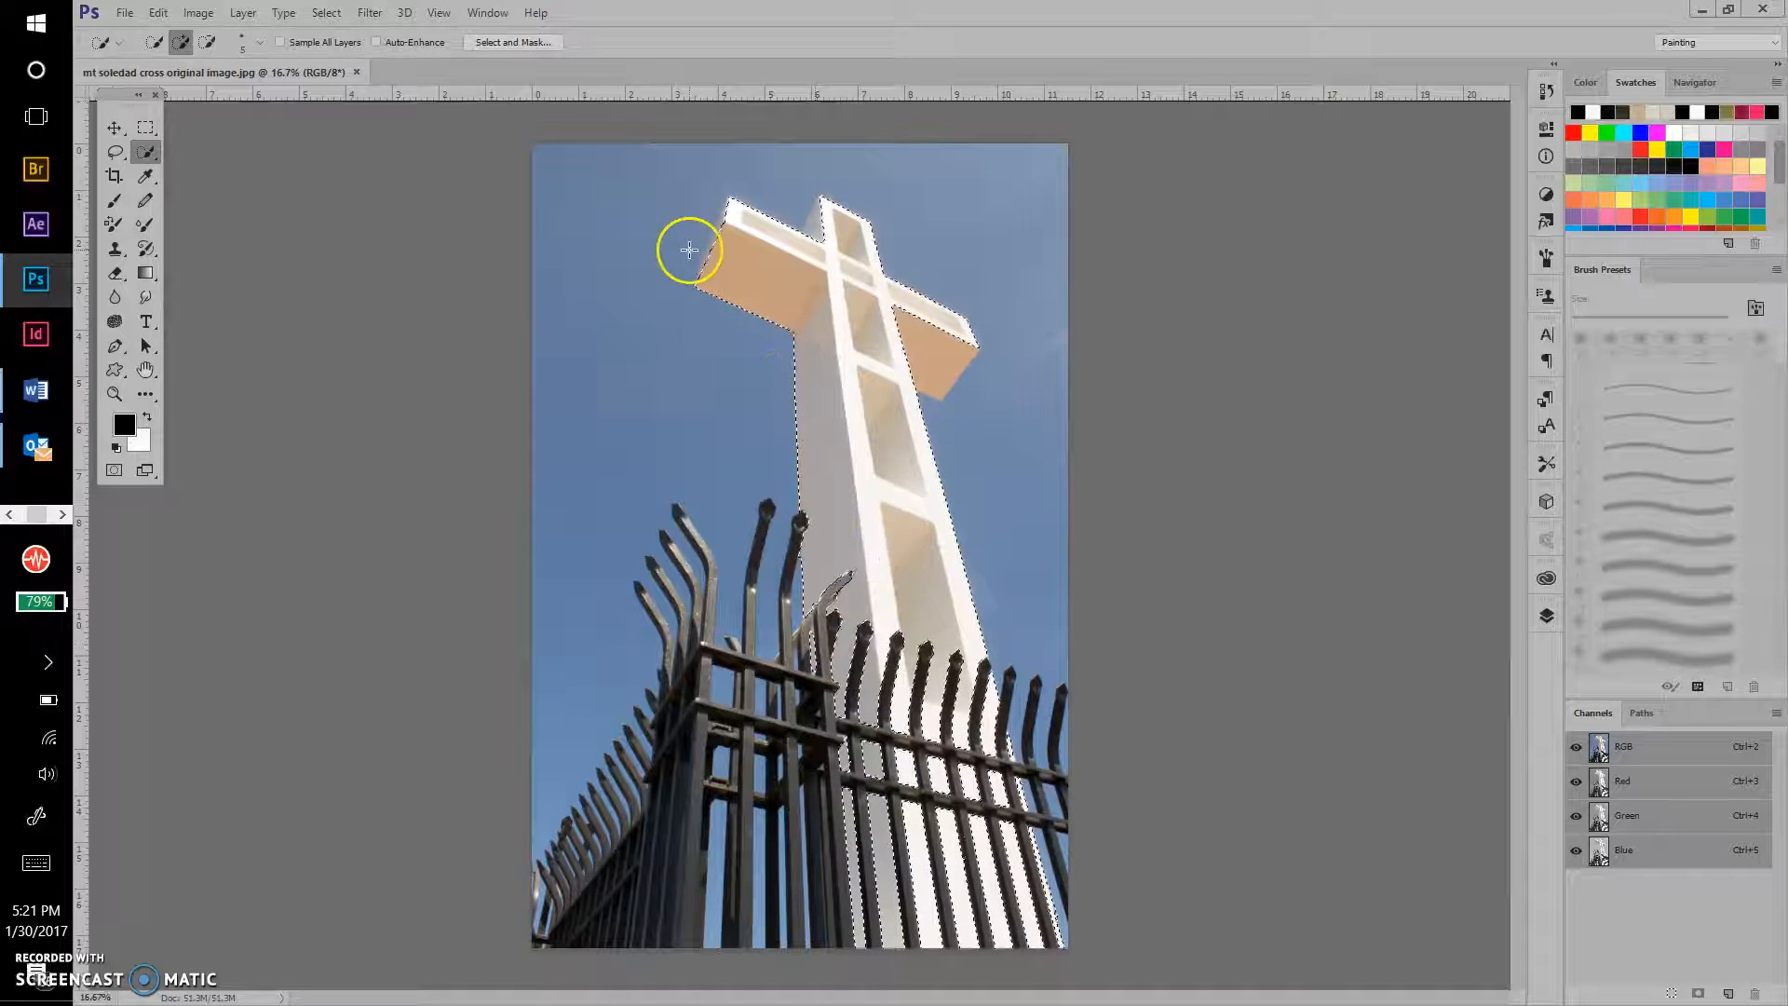
# Step: Refine the quick selection along the end edge of the cross's left arm
pyautogui.press('alt')
pyautogui.click(726, 222)
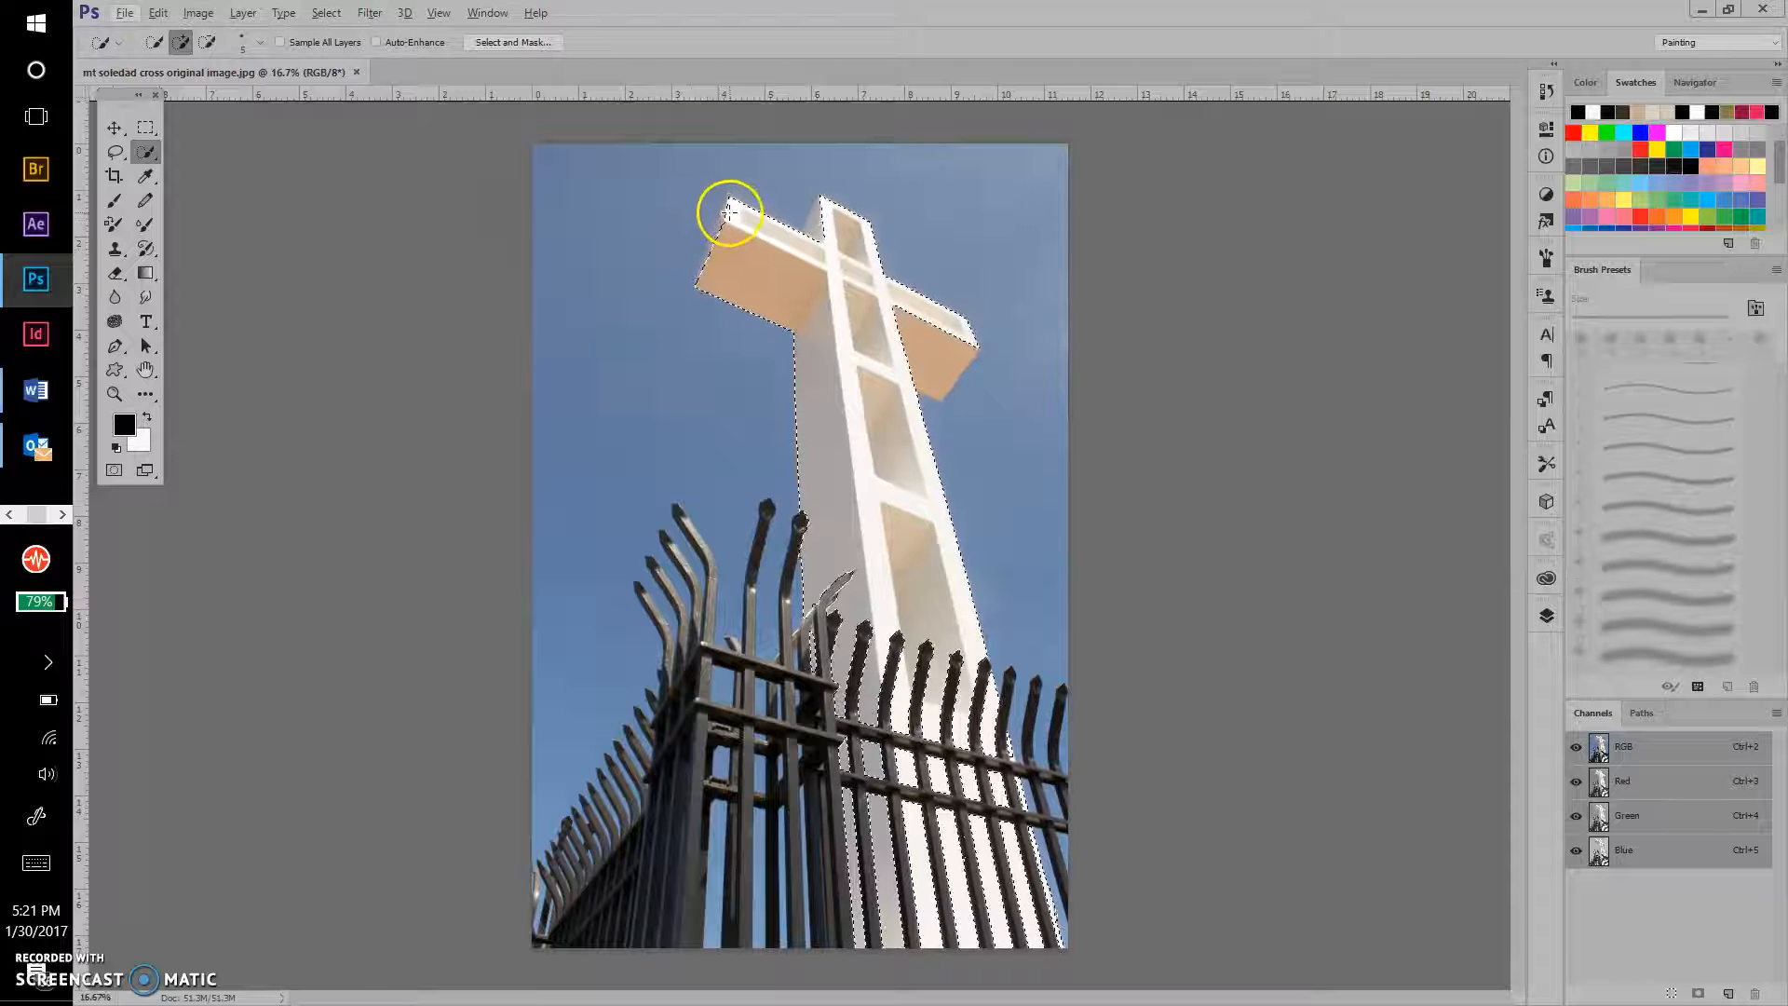
pyautogui.click(700, 264)
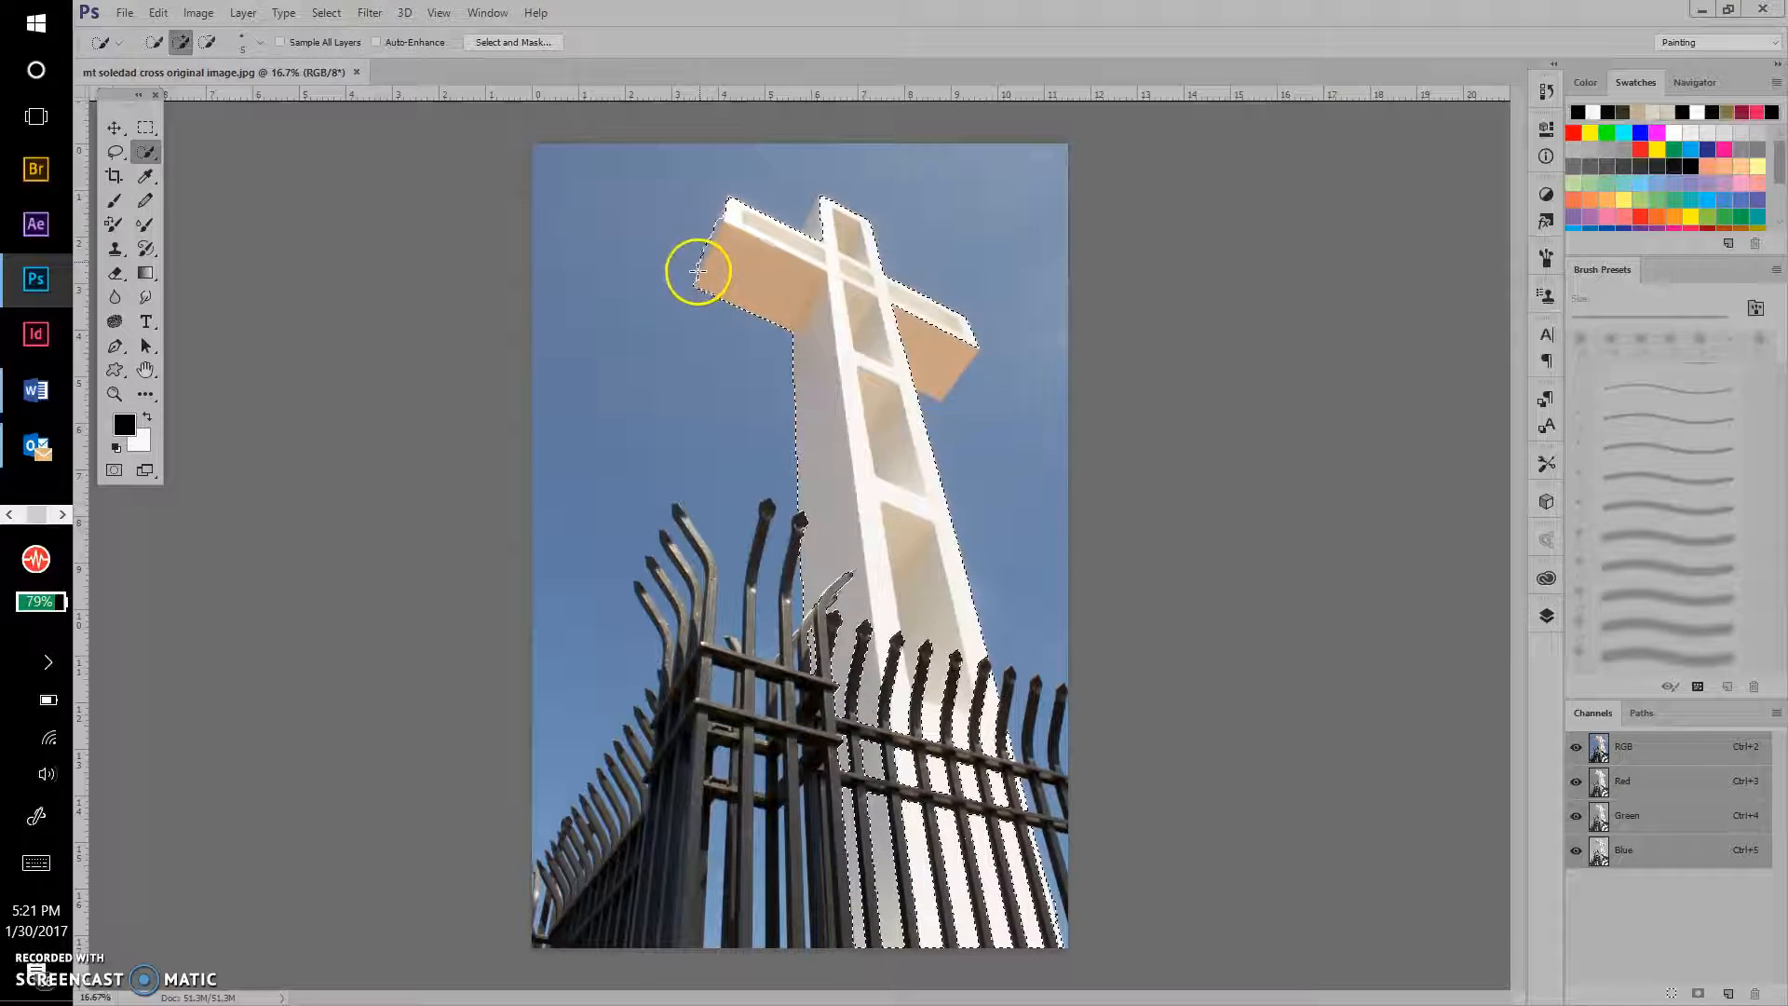
pyautogui.moveTo(694, 271)
pyautogui.mouseDown()
pyautogui.moveTo(735, 192)
pyautogui.moveTo(718, 215)
pyautogui.moveTo(734, 199)
pyautogui.moveTo(735, 222)
pyautogui.mouseUp()
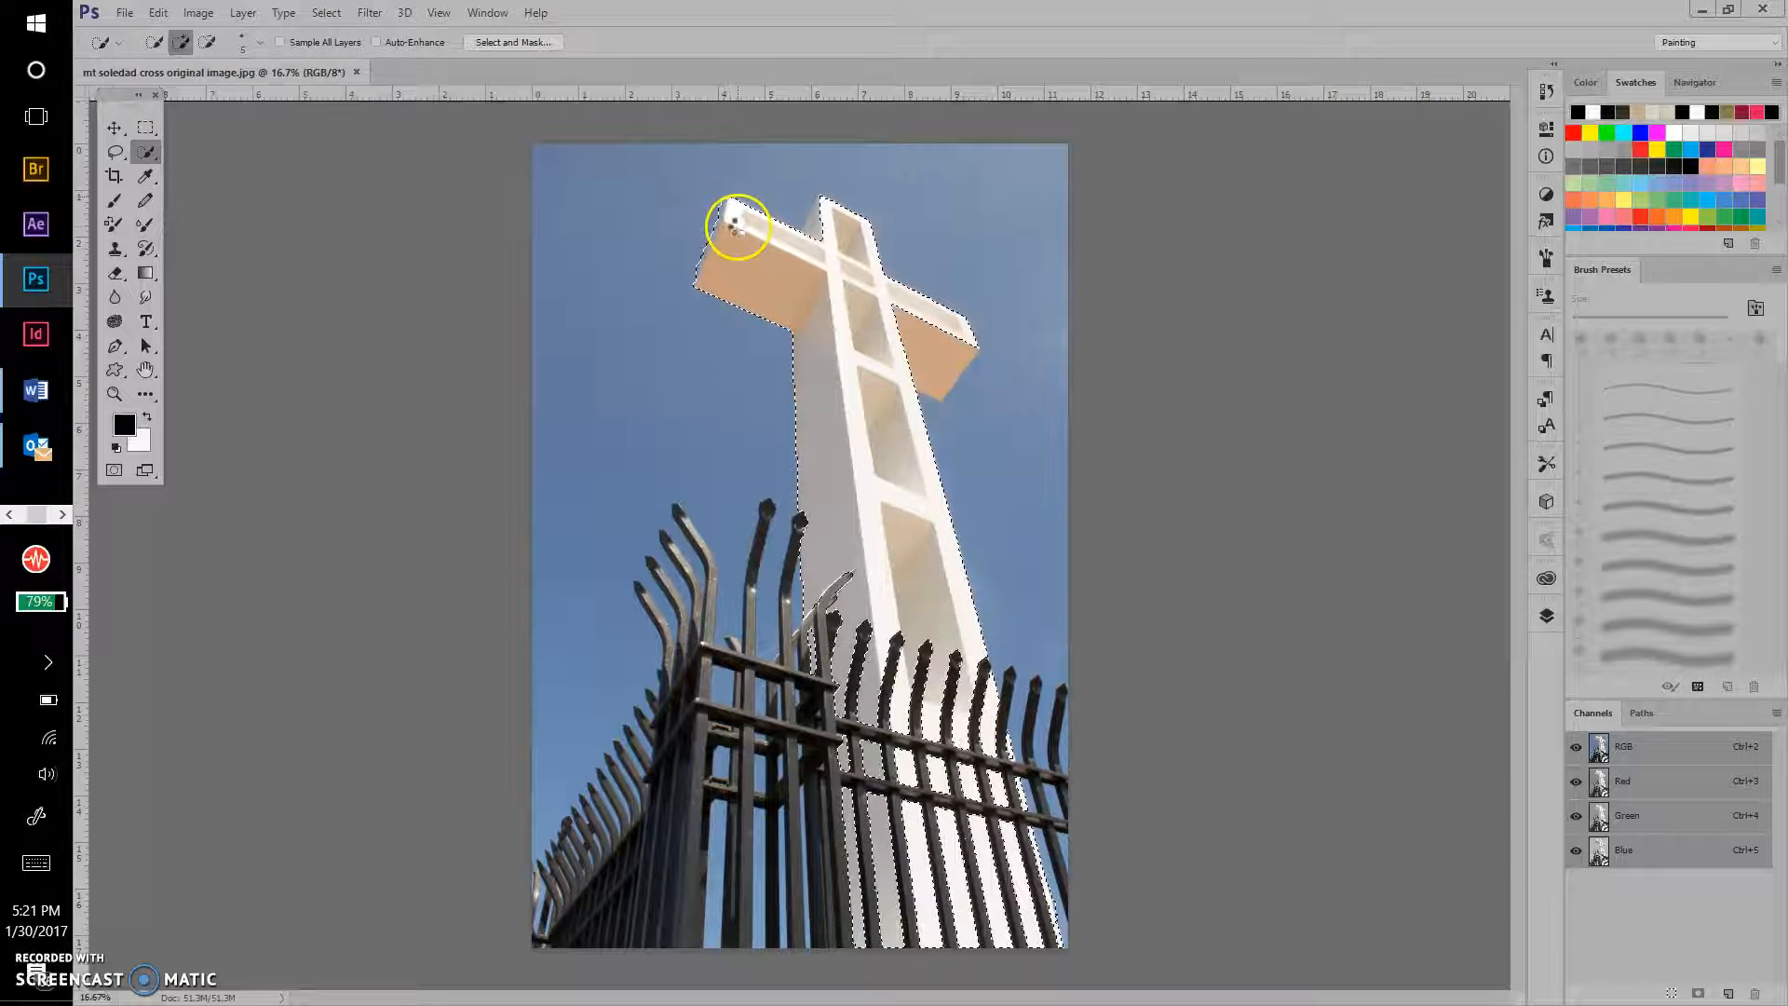
# Step: Subtract the excess sky beside the end of the cross's left arm from the selection with the Lasso tool
pyautogui.hotkey('ctrl', '+')
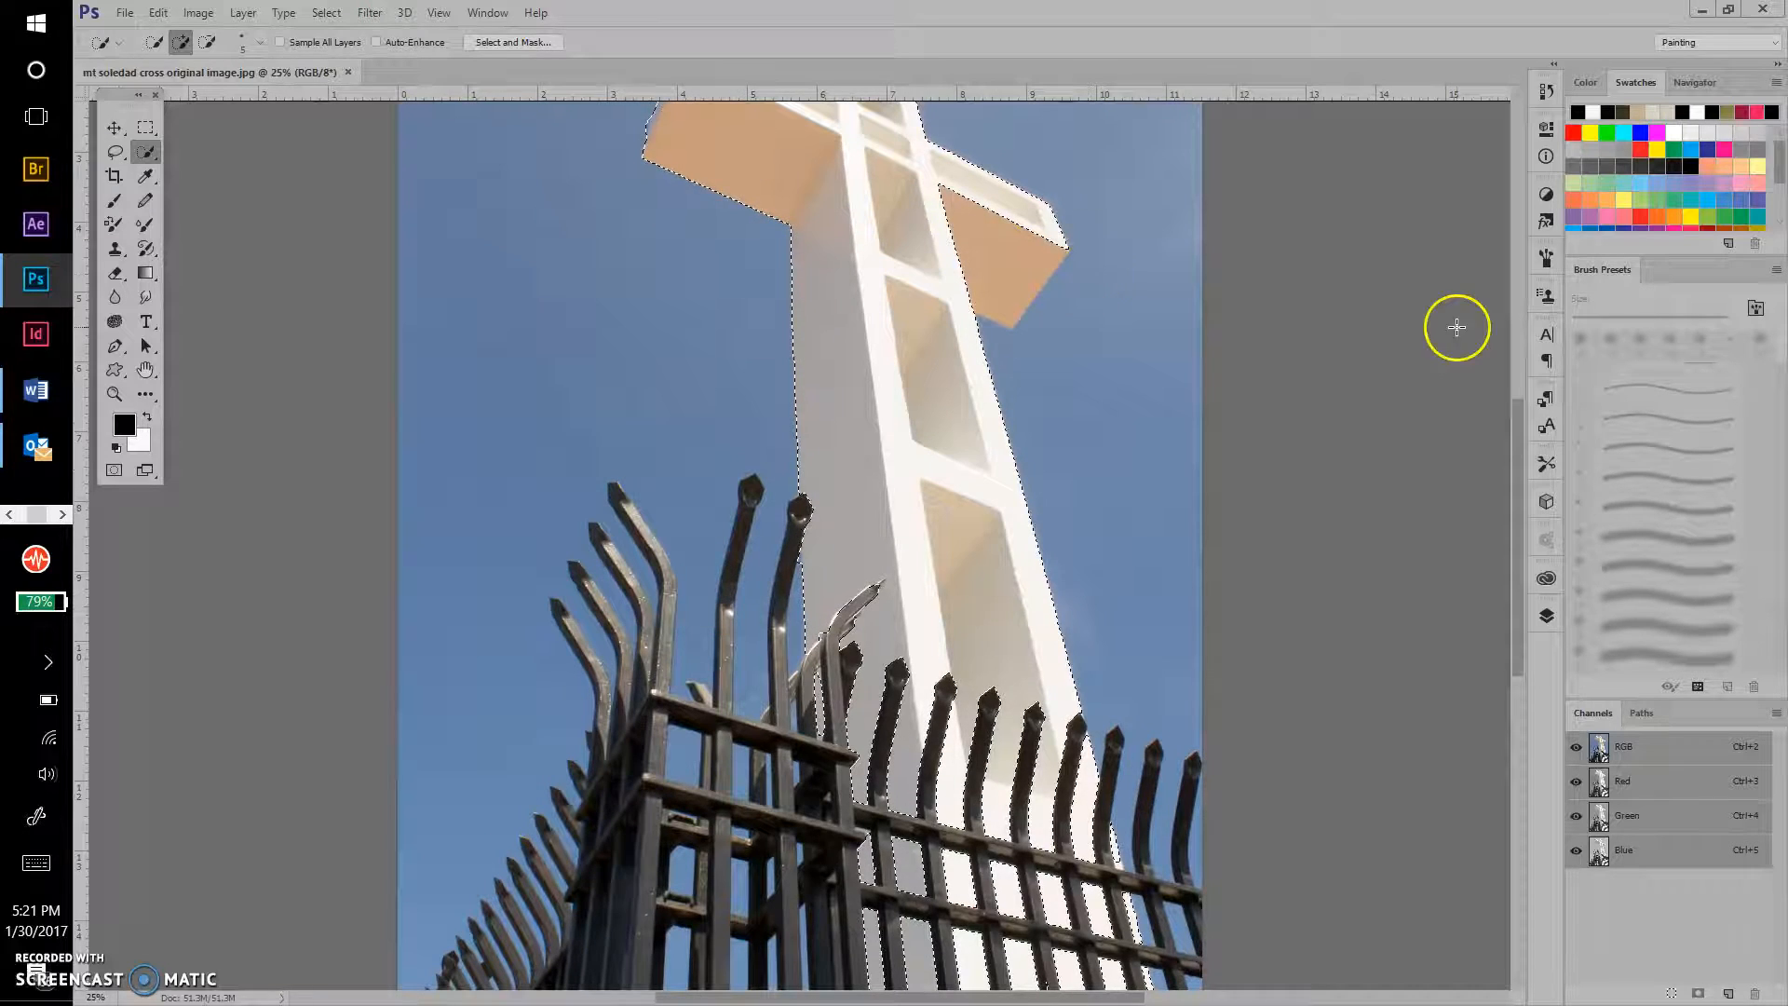
pyautogui.moveTo(1511, 426); pyautogui.dragTo(1517, 400)
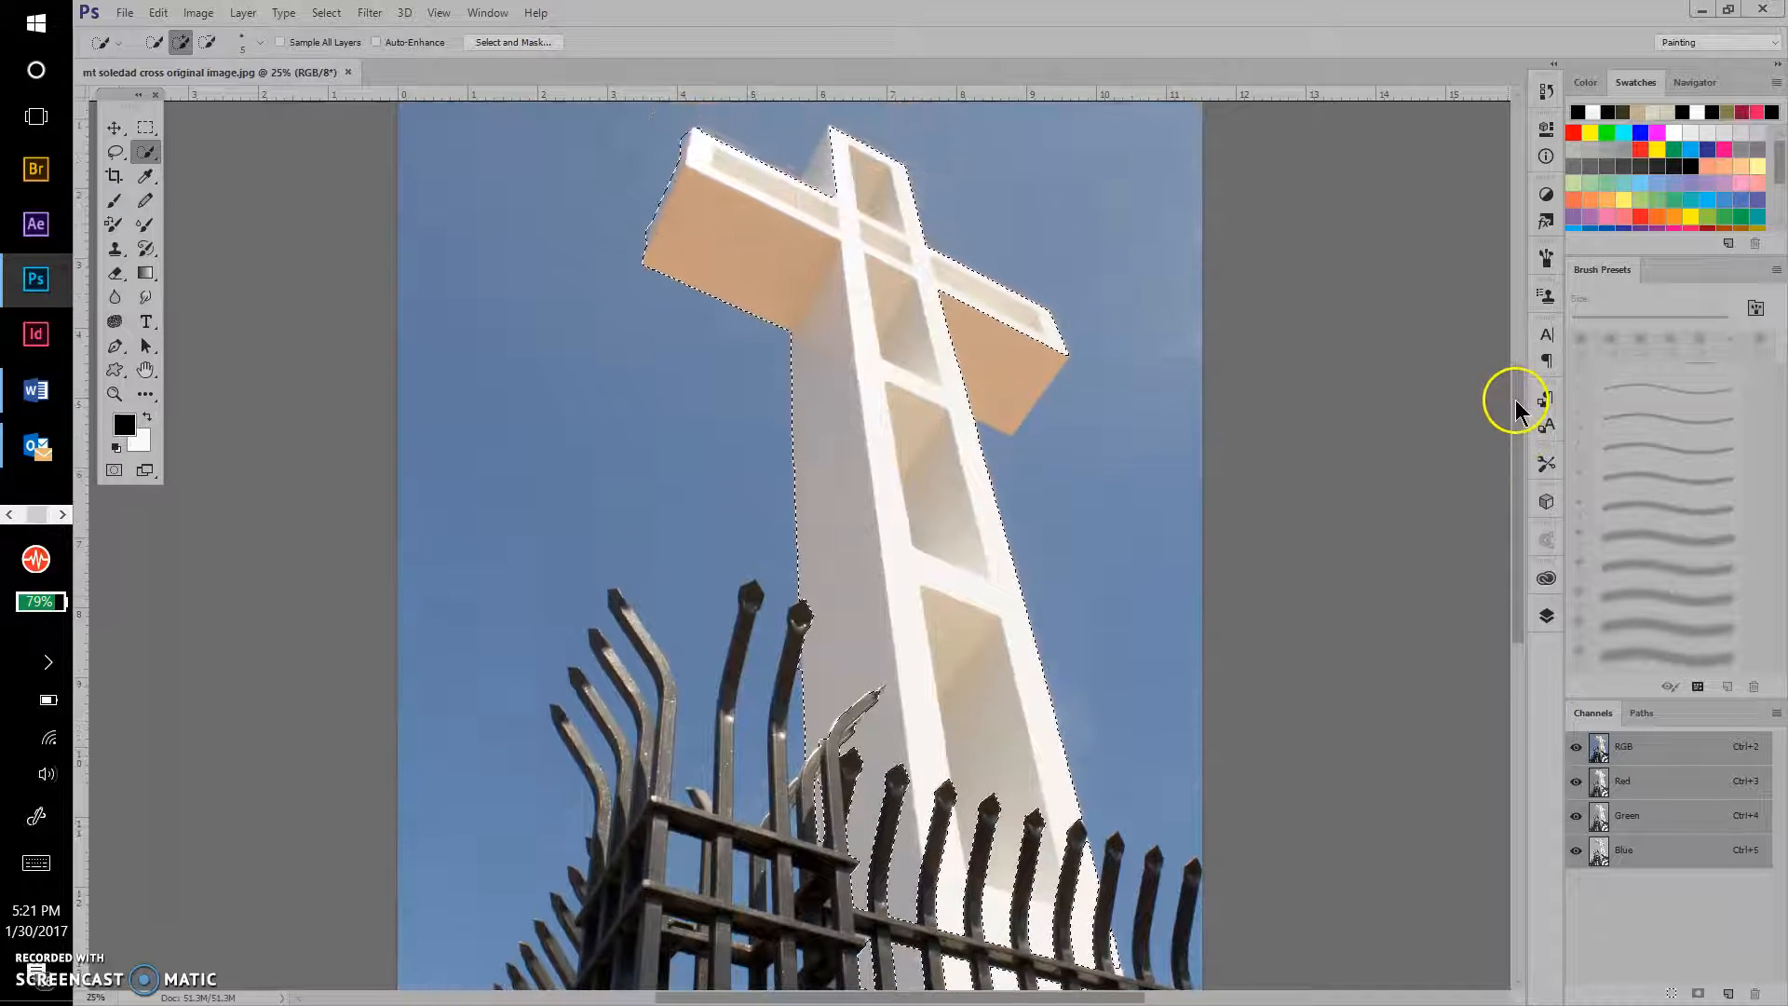
pyautogui.click(115, 150)
pyautogui.press('alt')
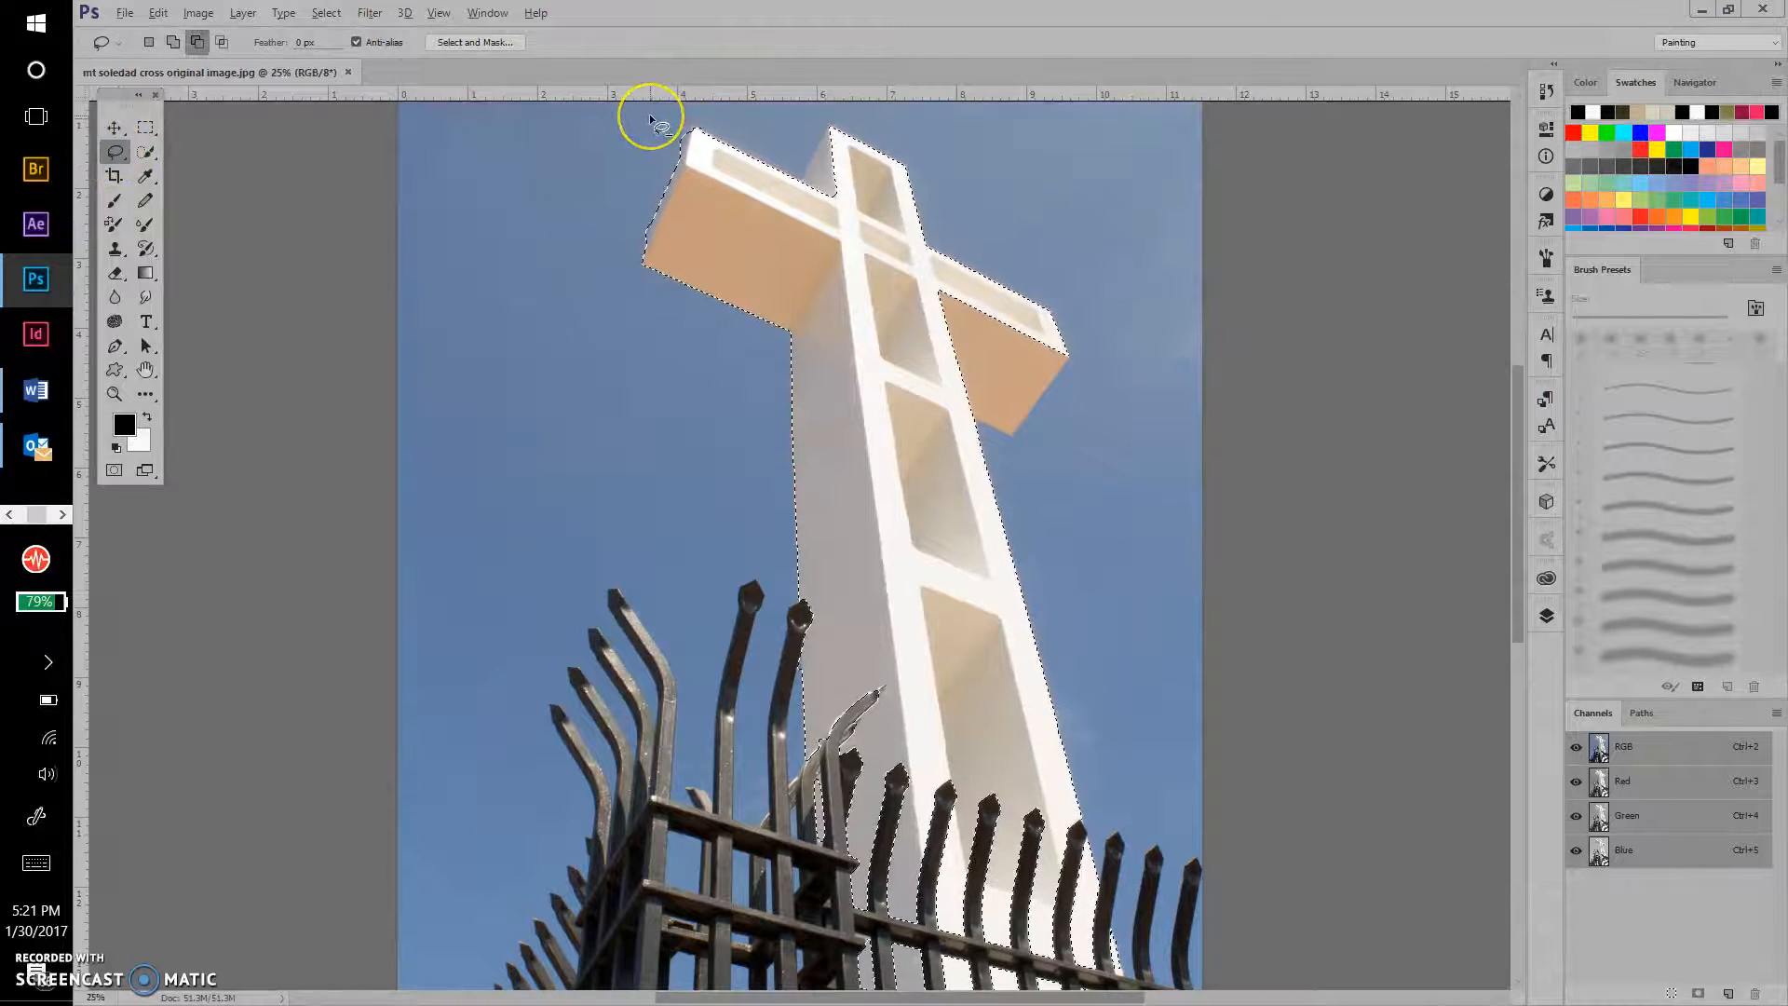
pyautogui.press('alt')
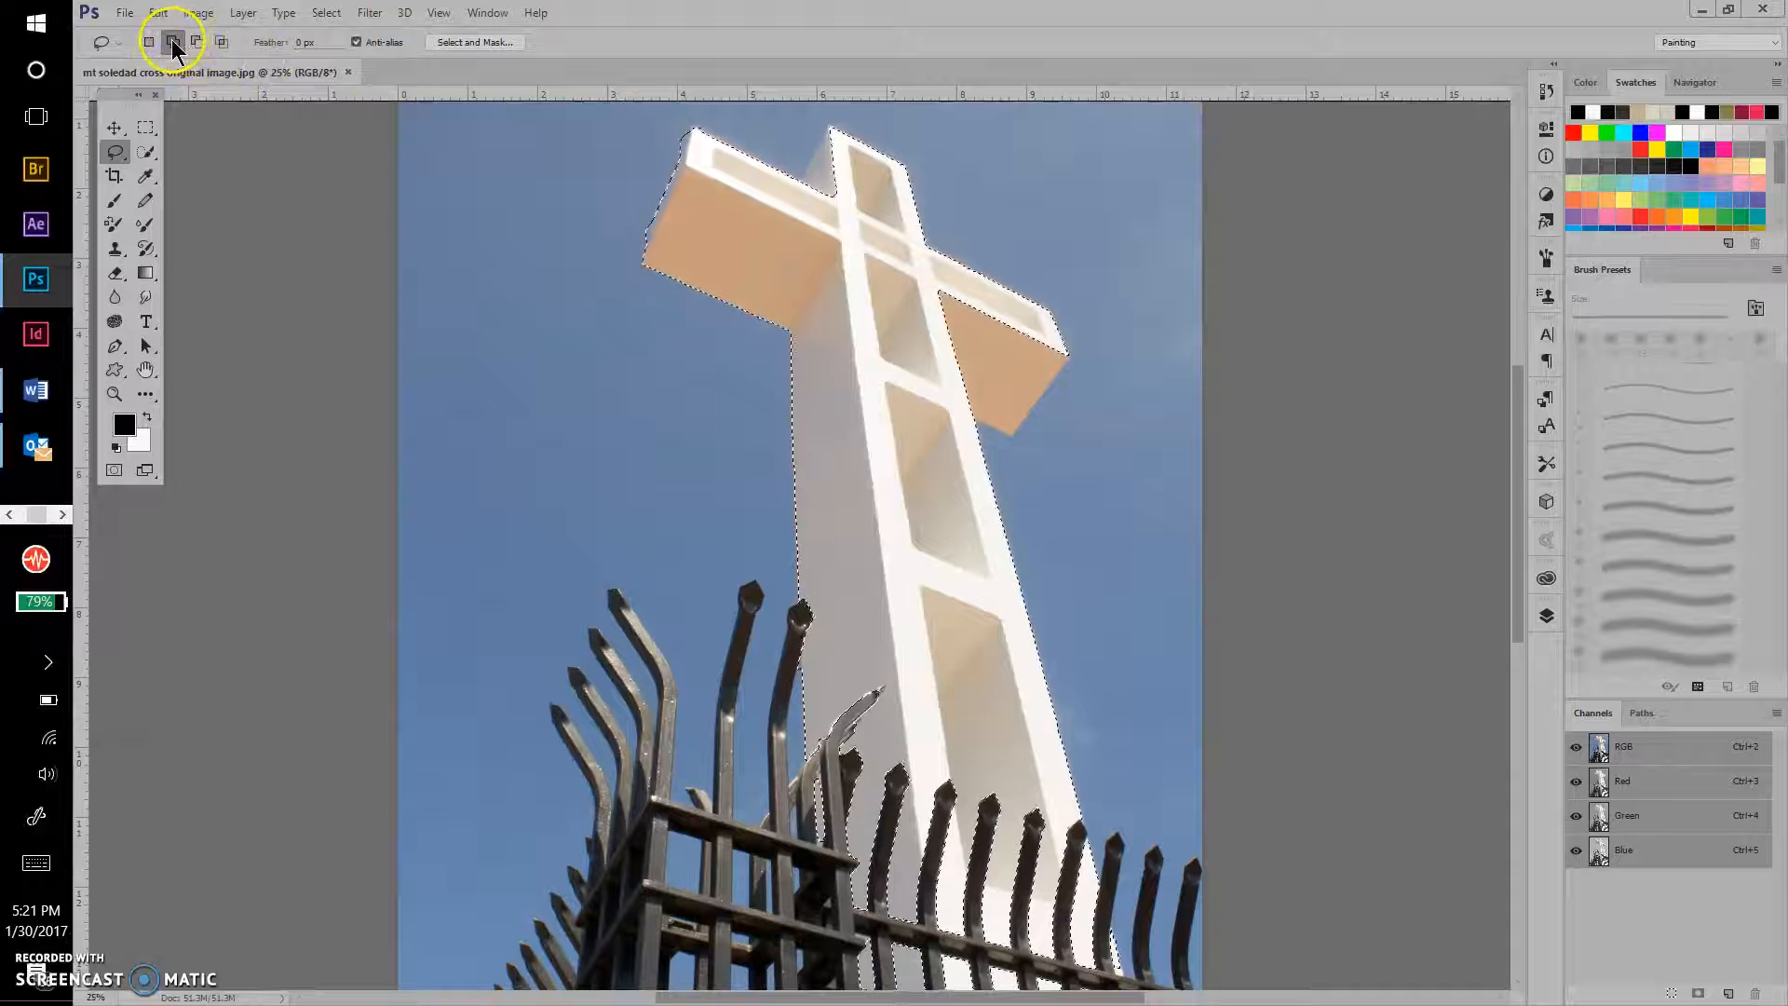
pyautogui.click(173, 41)
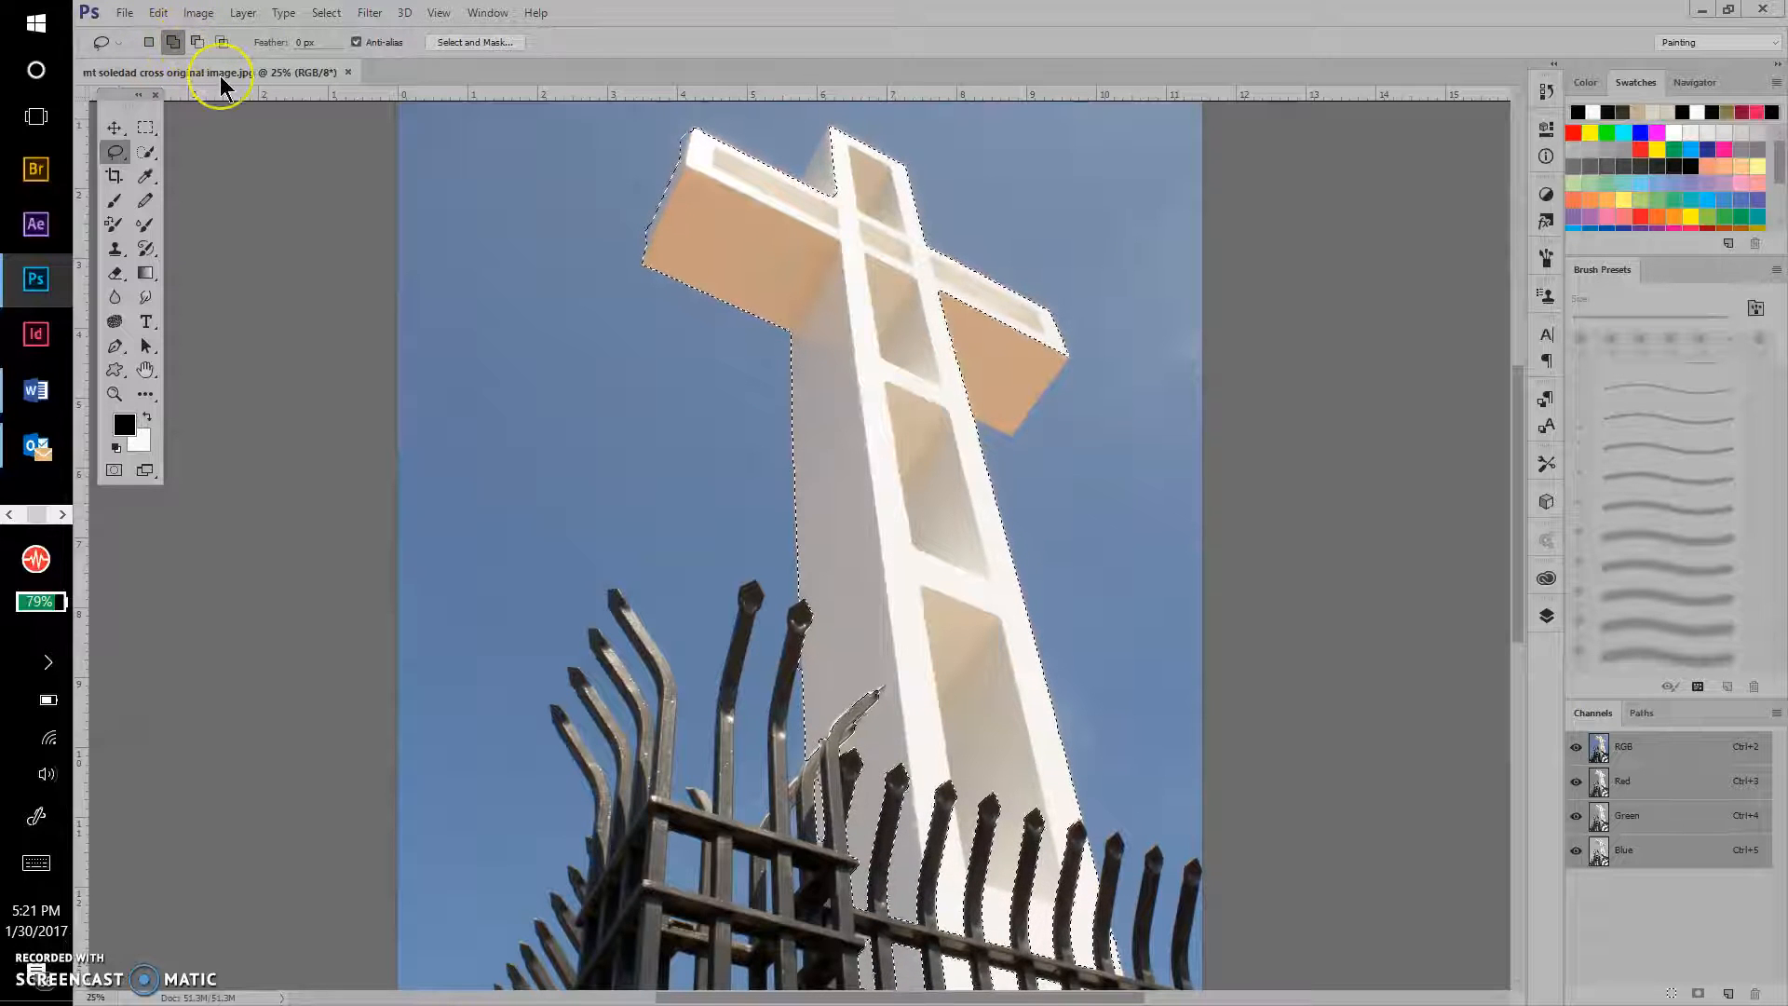
pyautogui.press('alt')
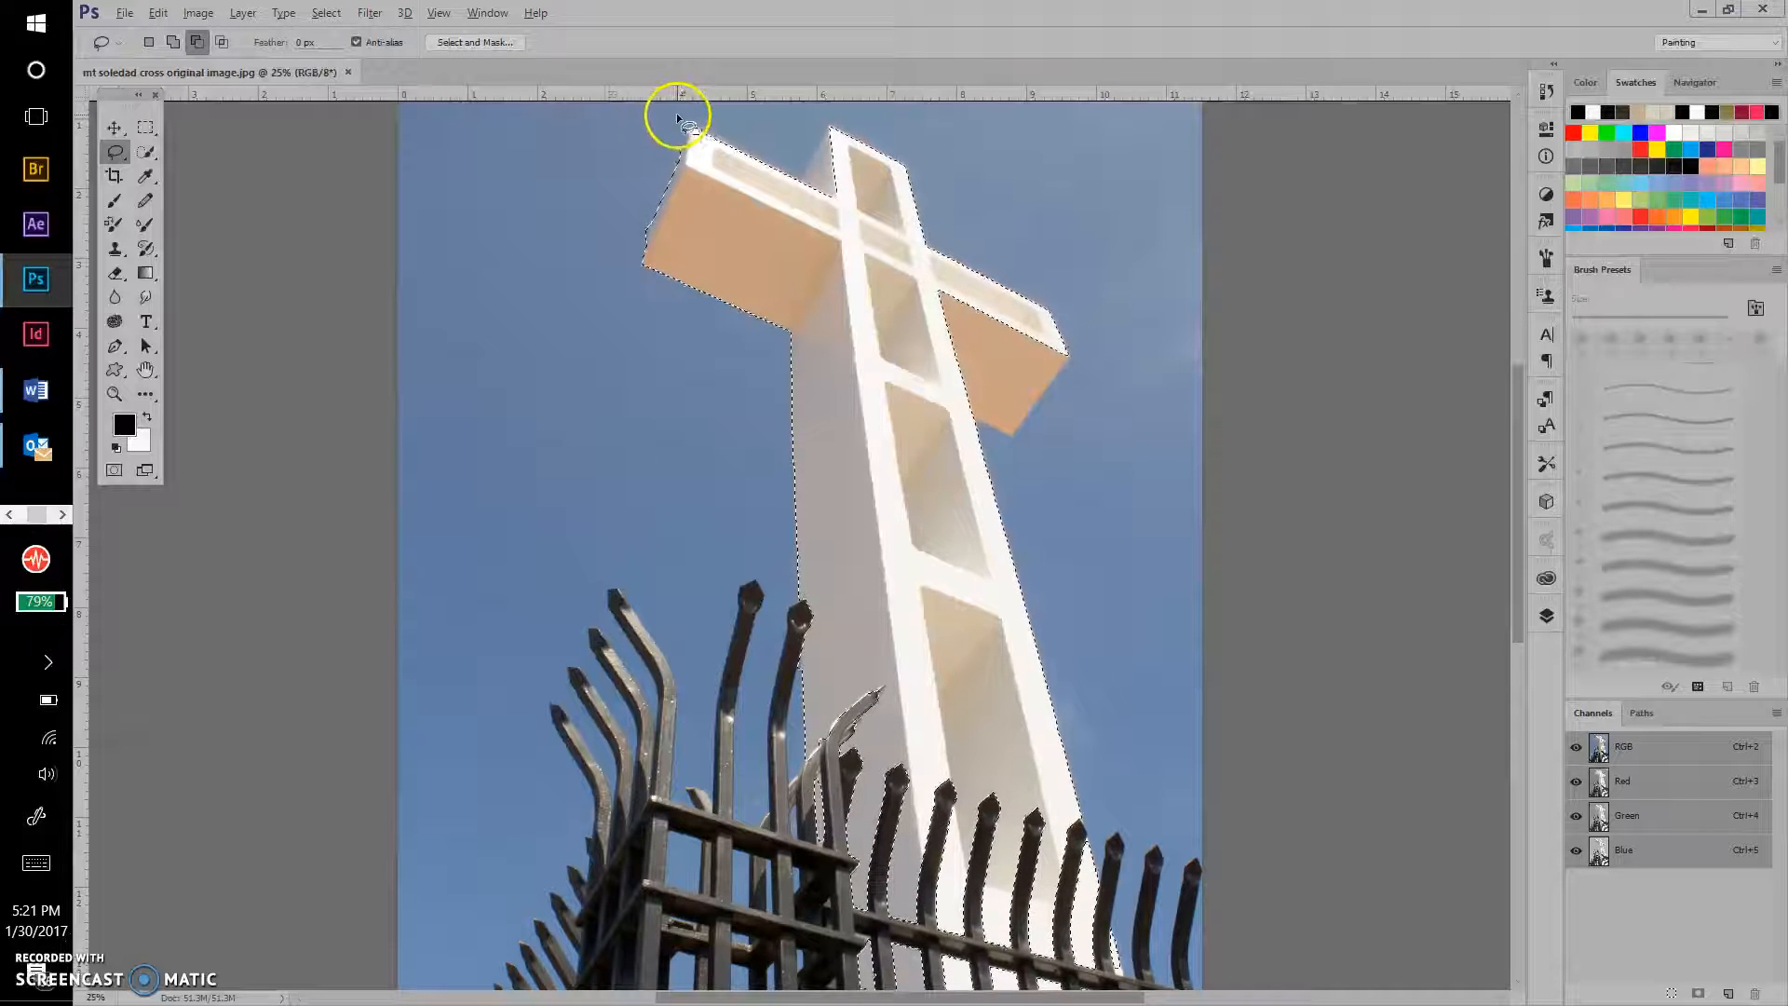
pyautogui.moveTo(676, 103)
pyautogui.mouseDown()
pyautogui.moveTo(690, 135)
pyautogui.moveTo(667, 167)
pyautogui.moveTo(631, 124)
pyautogui.moveTo(652, 135)
pyautogui.mouseUp()
# Step: Add the missing shaded strip at the top of the upright with the Lasso and trim the excess sky beside it
pyautogui.moveTo(653, 212)
pyautogui.mouseDown()
pyautogui.moveTo(647, 247)
pyautogui.moveTo(620, 179)
pyautogui.moveTo(672, 198)
pyautogui.moveTo(654, 240)
pyautogui.moveTo(838, 159)
pyautogui.moveTo(819, 168)
pyautogui.moveTo(836, 134)
pyautogui.moveTo(801, 177)
pyautogui.moveTo(825, 202)
pyautogui.mouseUp()
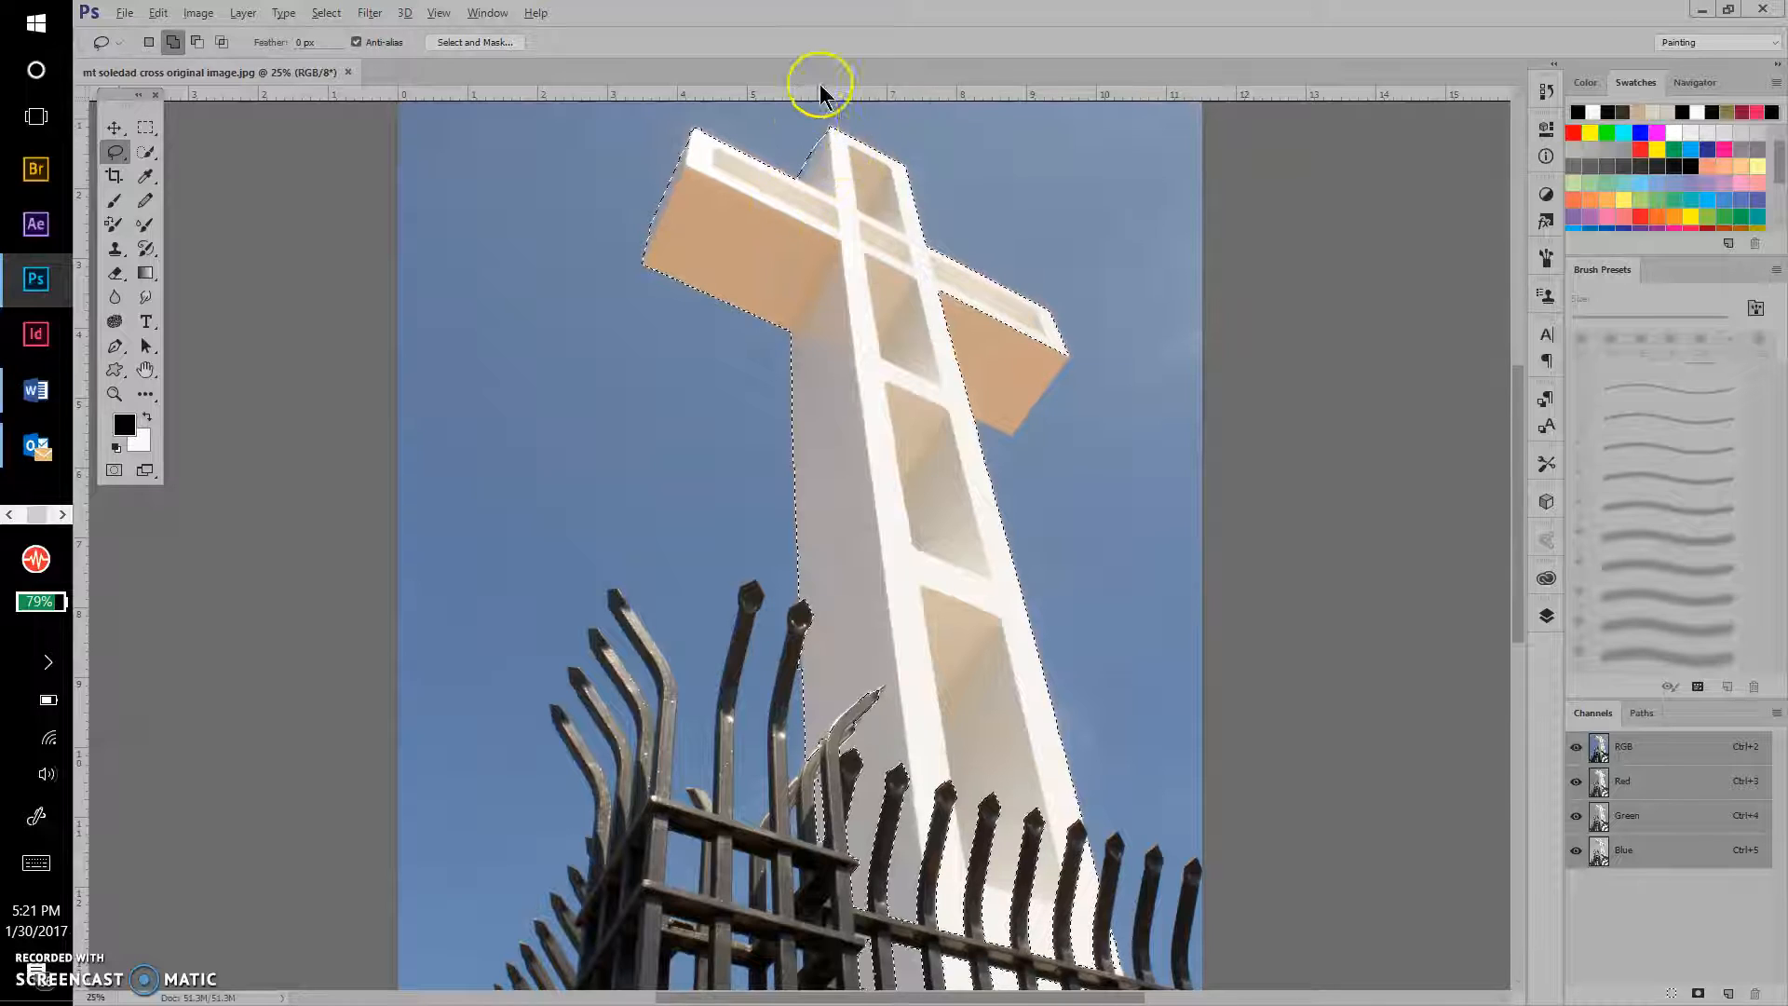
pyautogui.press('alt')
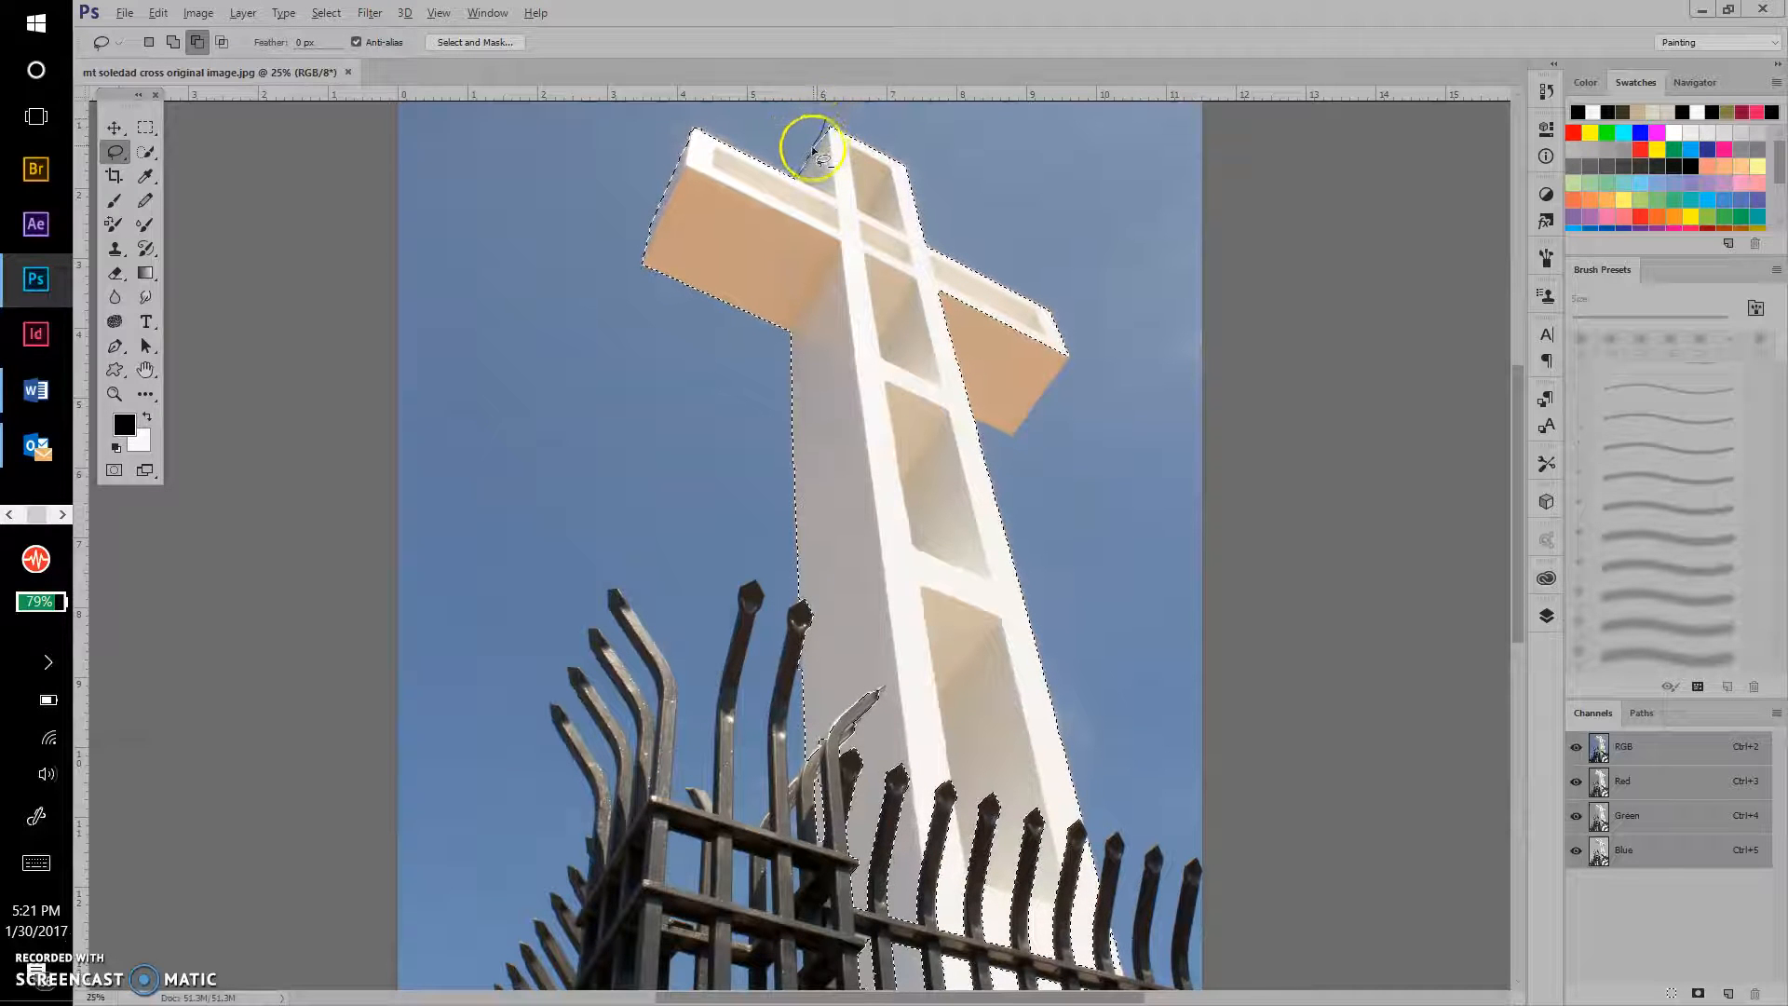
pyautogui.moveTo(806, 164)
pyautogui.mouseDown()
pyautogui.moveTo(838, 103)
pyautogui.moveTo(841, 140)
pyautogui.moveTo(828, 128)
pyautogui.moveTo(818, 154)
pyautogui.moveTo(818, 127)
pyautogui.moveTo(804, 173)
pyautogui.moveTo(786, 158)
pyautogui.moveTo(828, 143)
pyautogui.moveTo(838, 181)
pyautogui.mouseUp()
pyautogui.press('alt')
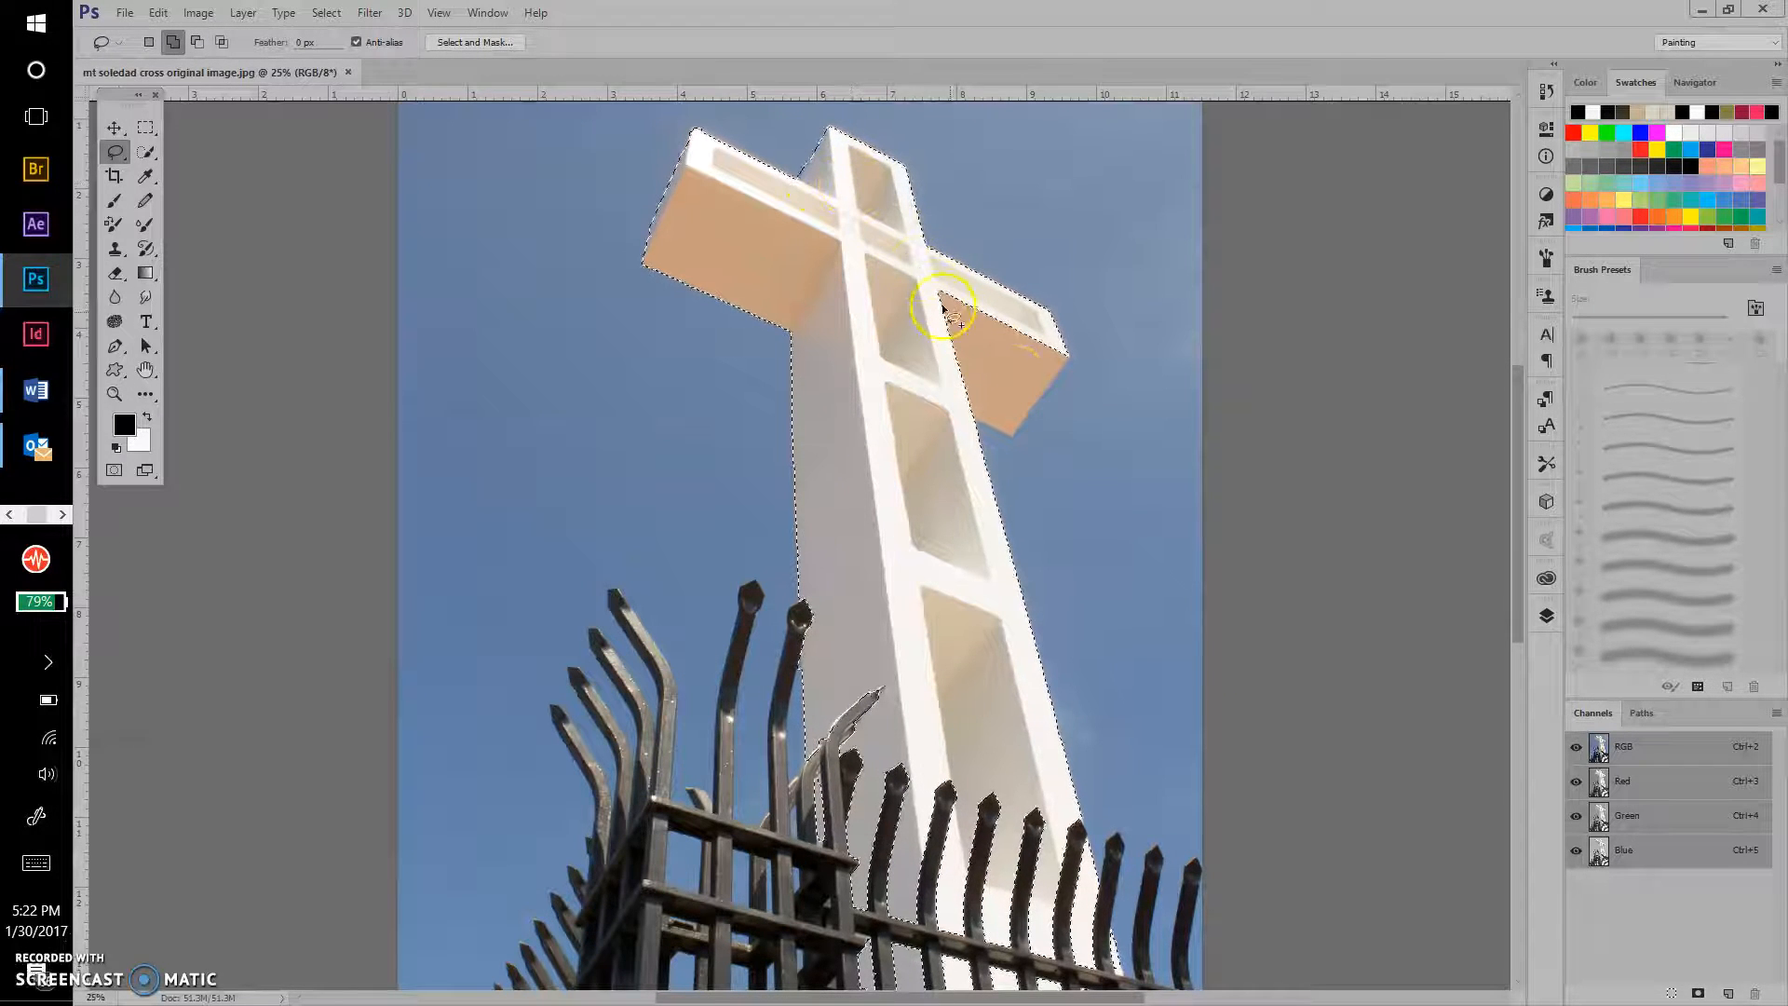
# Step: Add the tan underside of the cross's right arm to the selection with the Lasso tool
pyautogui.moveTo(1037, 317)
pyautogui.mouseDown()
pyautogui.moveTo(1070, 359)
pyautogui.moveTo(1022, 420)
pyautogui.moveTo(995, 430)
pyautogui.moveTo(964, 387)
pyautogui.mouseUp()
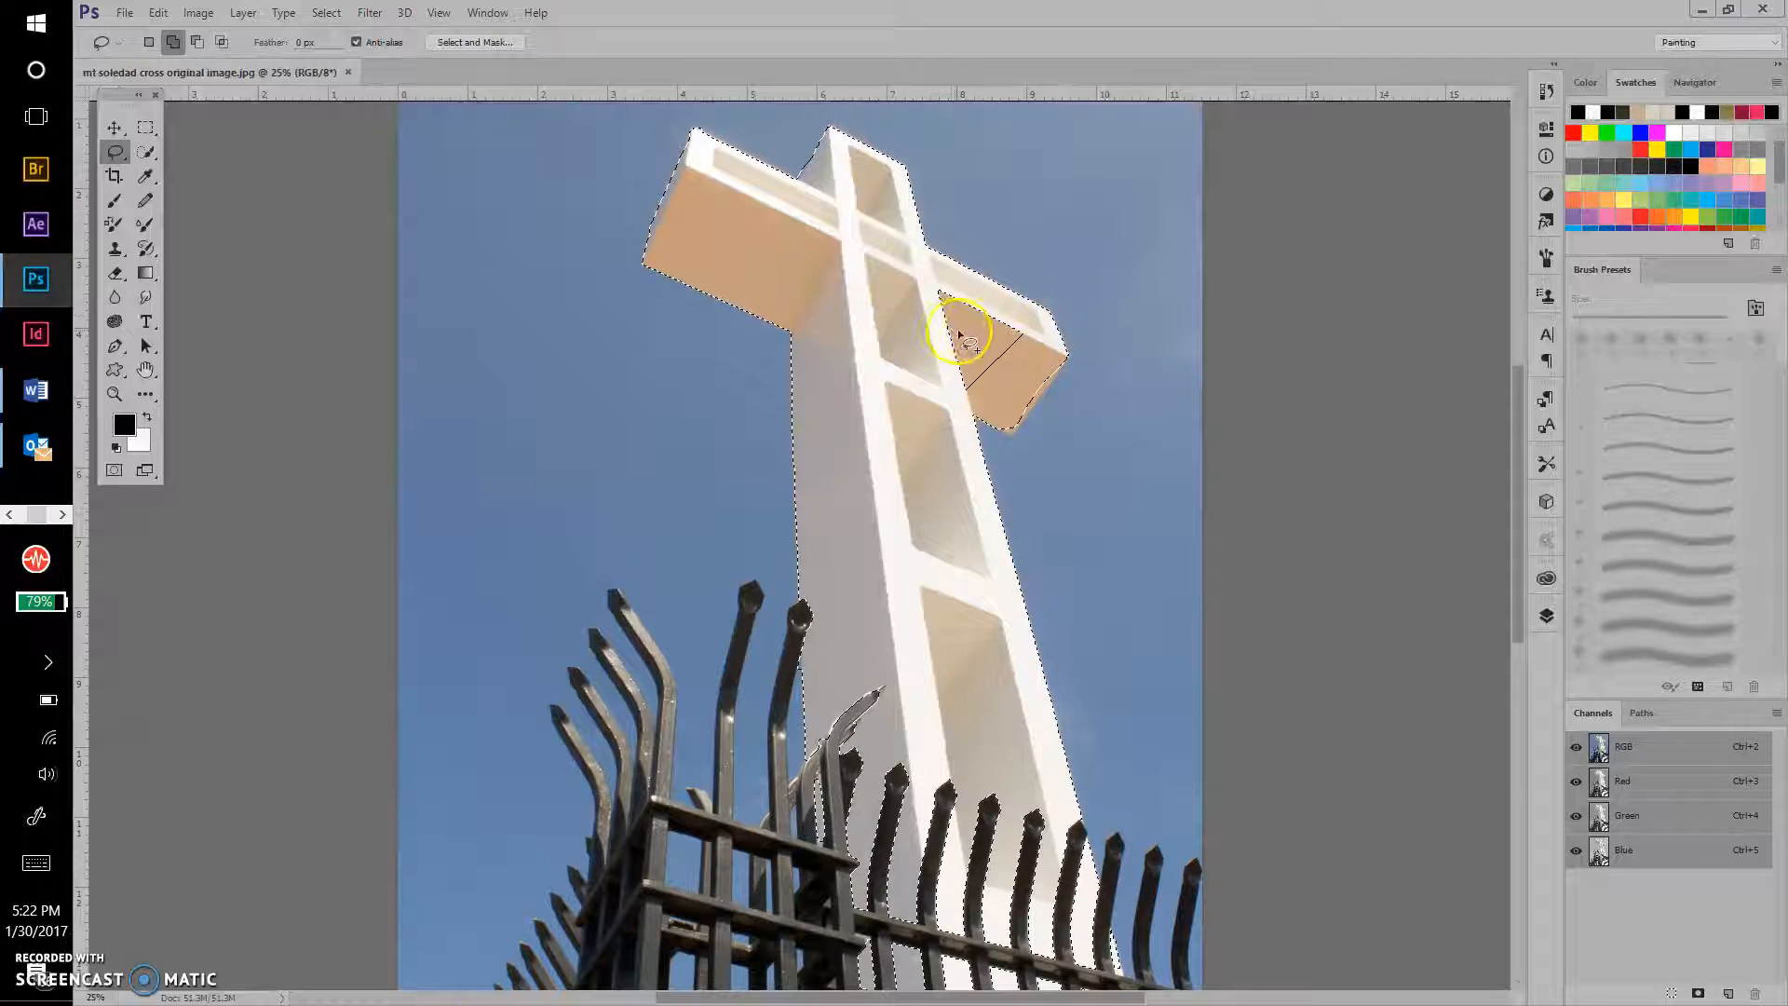
pyautogui.moveTo(1017, 300)
pyautogui.mouseDown()
pyautogui.moveTo(1018, 371)
pyautogui.moveTo(987, 404)
pyautogui.moveTo(933, 382)
pyautogui.moveTo(904, 305)
pyautogui.moveTo(910, 282)
pyautogui.moveTo(938, 280)
pyautogui.moveTo(1036, 326)
pyautogui.moveTo(1021, 358)
pyautogui.moveTo(1057, 345)
pyautogui.moveTo(1022, 421)
pyautogui.moveTo(986, 363)
pyautogui.moveTo(1033, 401)
pyautogui.moveTo(1005, 433)
pyautogui.moveTo(987, 404)
pyautogui.moveTo(1040, 386)
pyautogui.moveTo(1011, 434)
pyautogui.moveTo(991, 416)
pyautogui.moveTo(1045, 381)
pyautogui.moveTo(1015, 437)
pyautogui.moveTo(991, 408)
pyautogui.moveTo(1010, 445)
pyautogui.mouseUp()
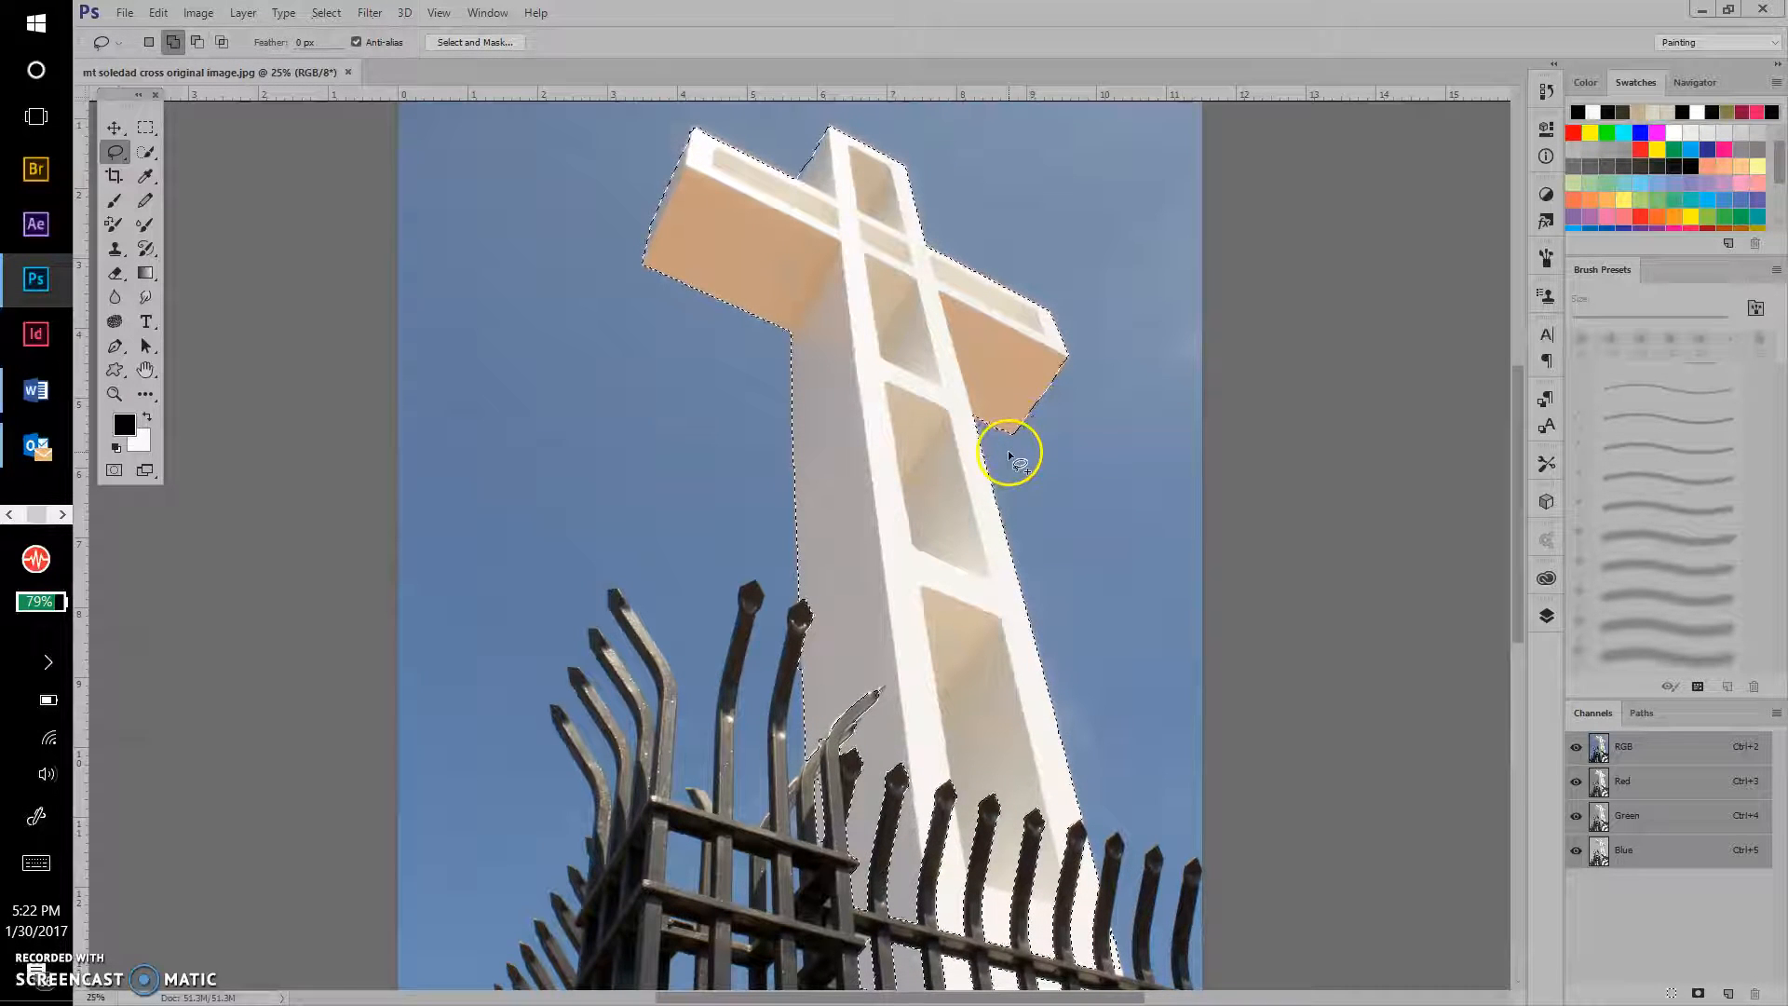
pyautogui.scroll(-5, 1088, 507)
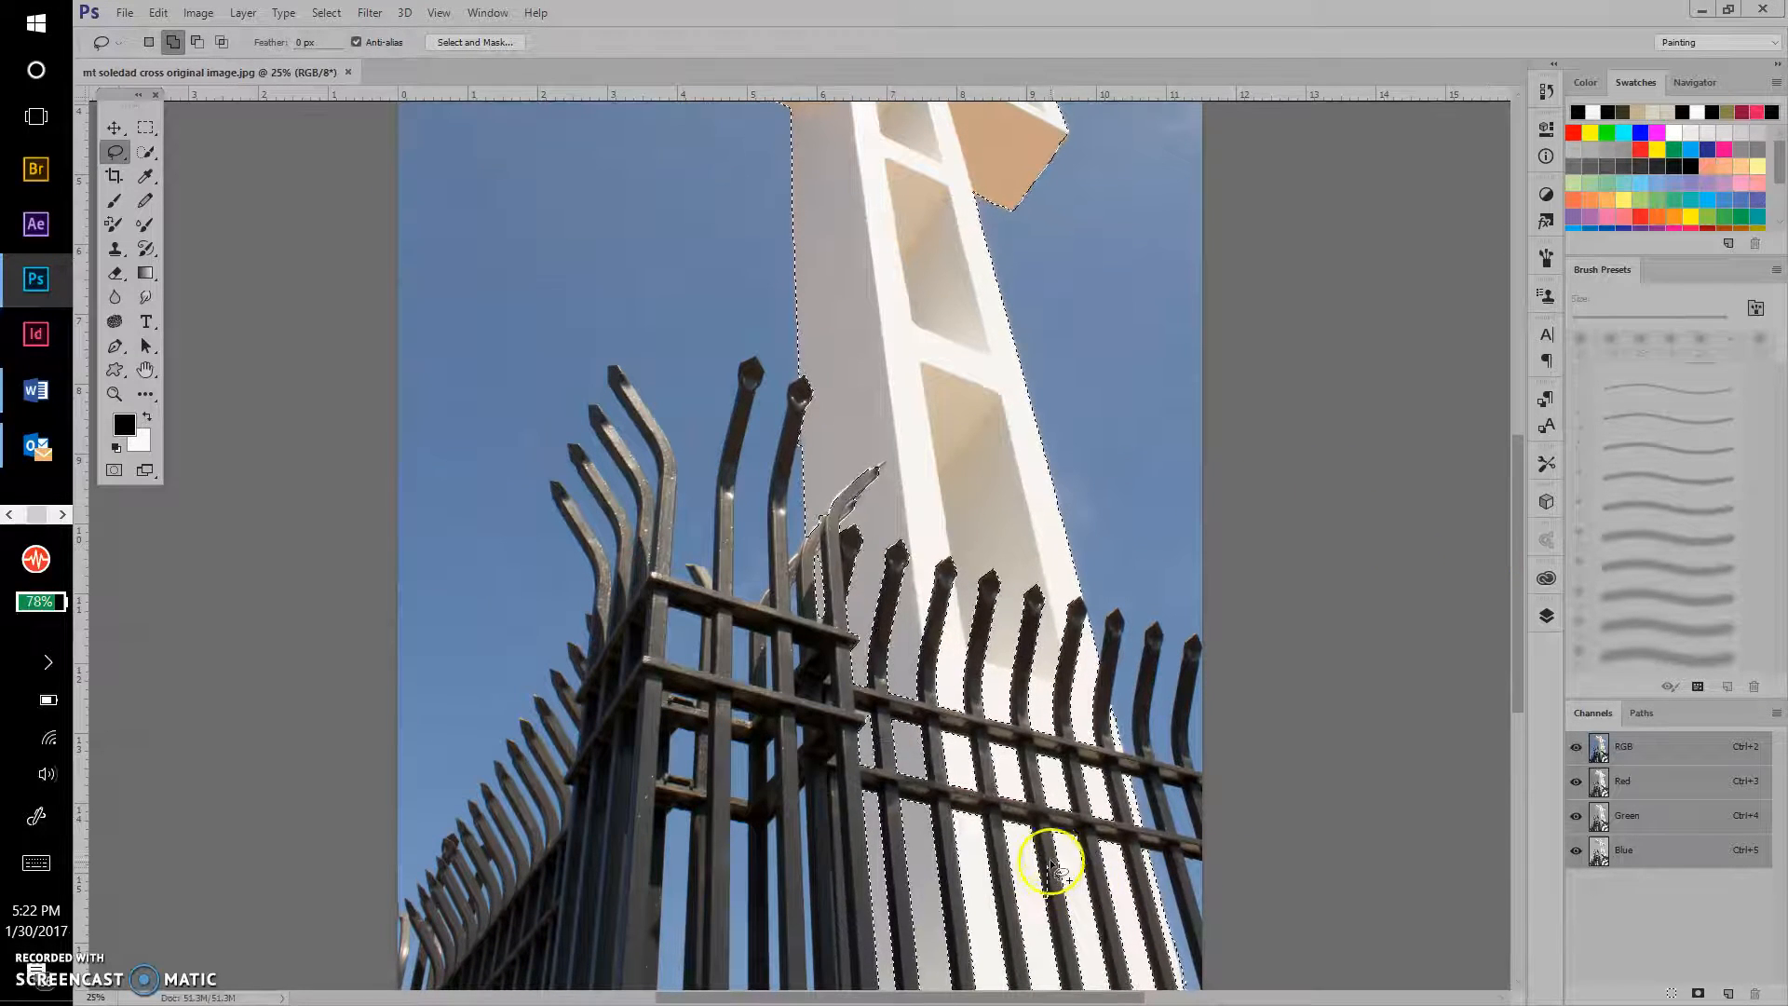
pyautogui.press('alt')
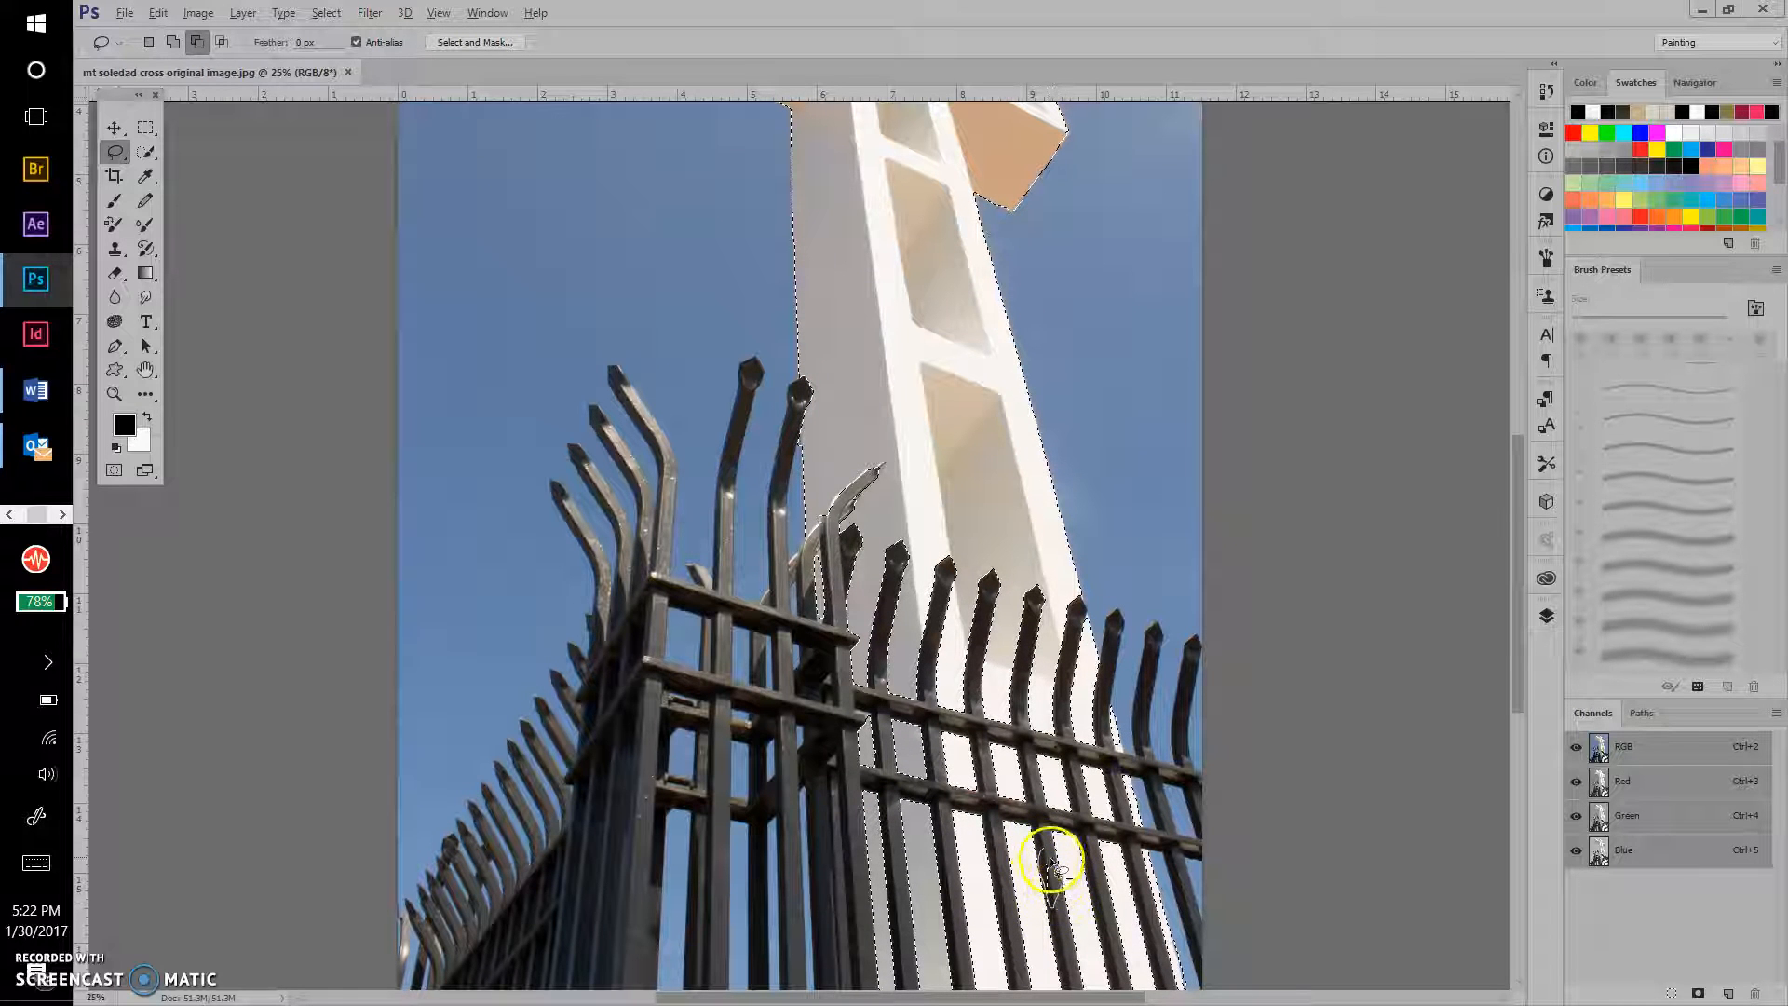
pyautogui.hotkey('ctrl', 'z')
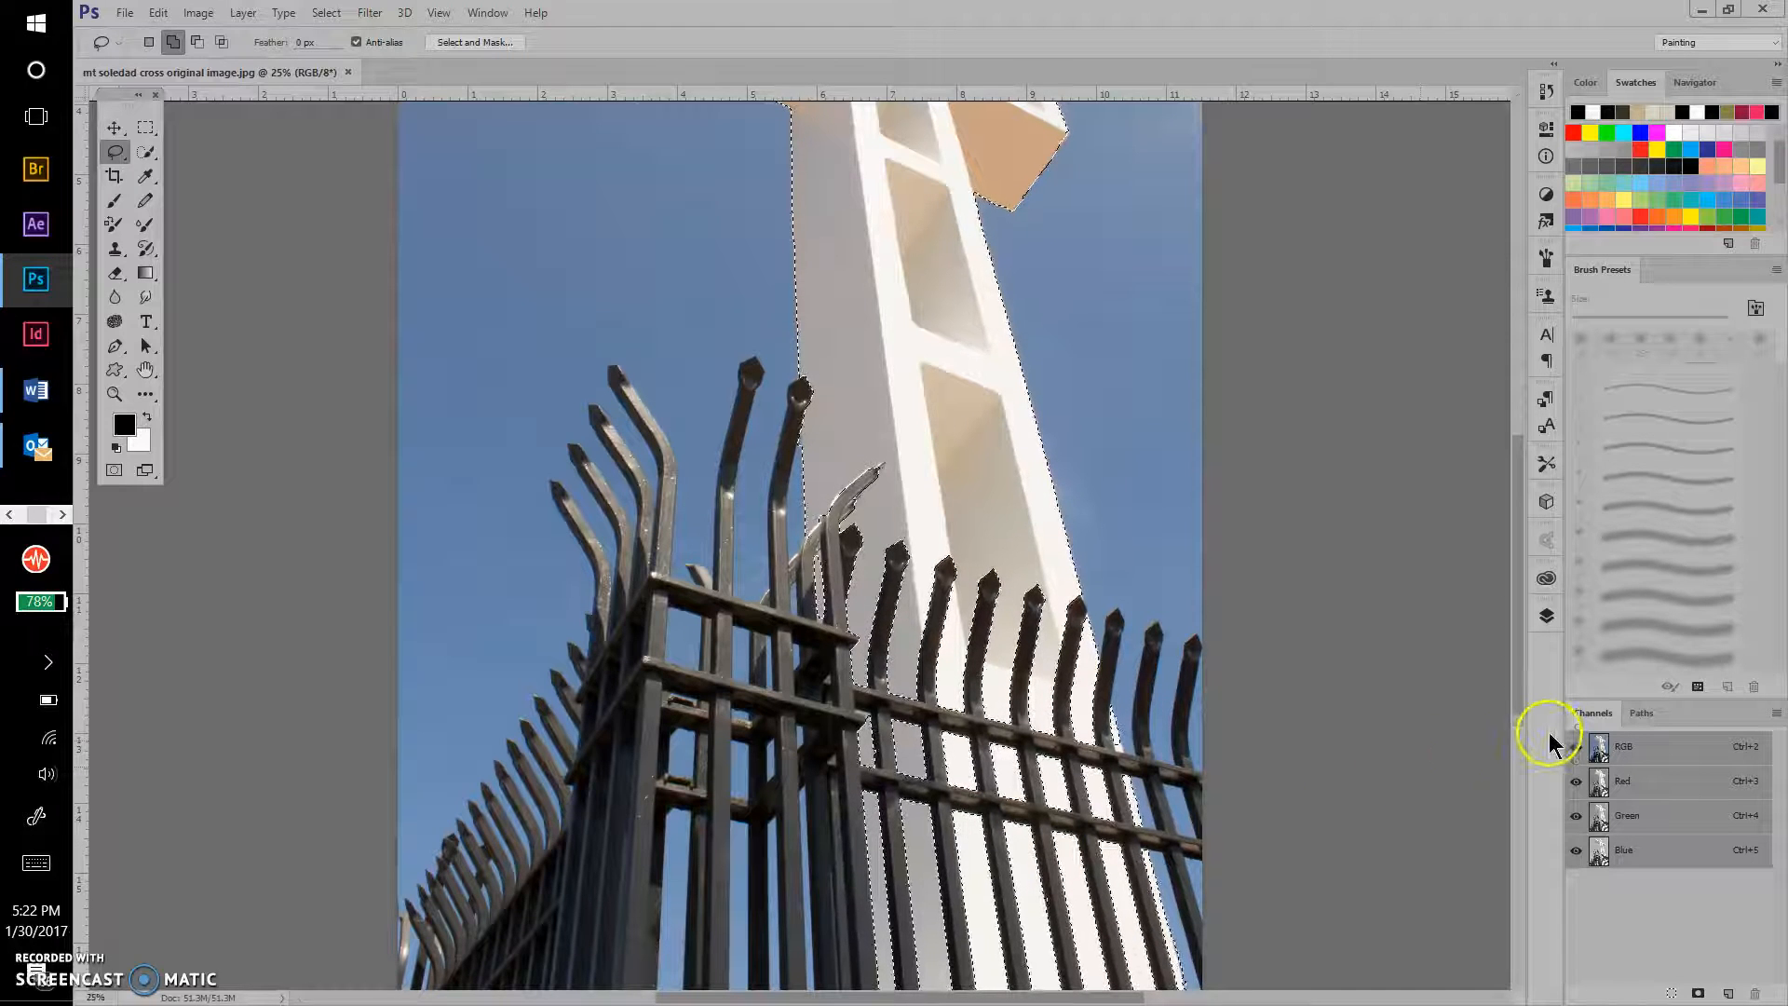
pyautogui.moveTo(1512, 695); pyautogui.dragTo(1516, 736)
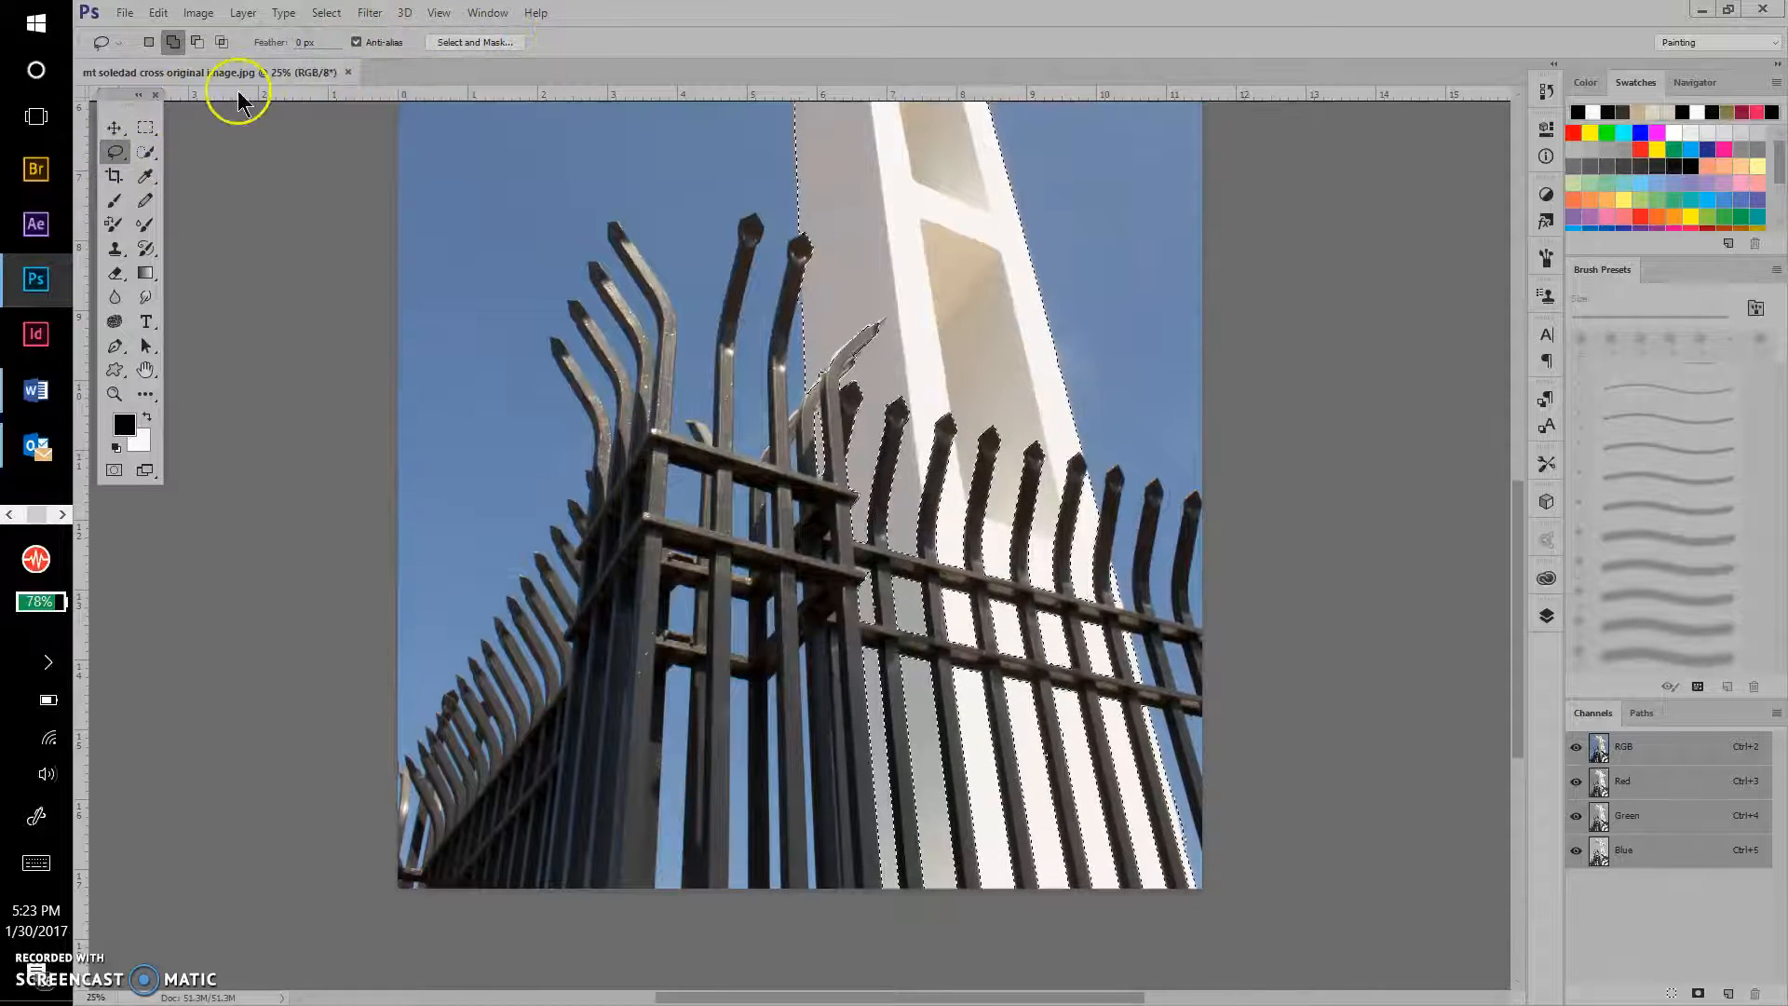
# Step: Refine the cross selection in Select and Mask with Smooth 10 and Feather 1.7 px, output as a selection
pyautogui.click(469, 43)
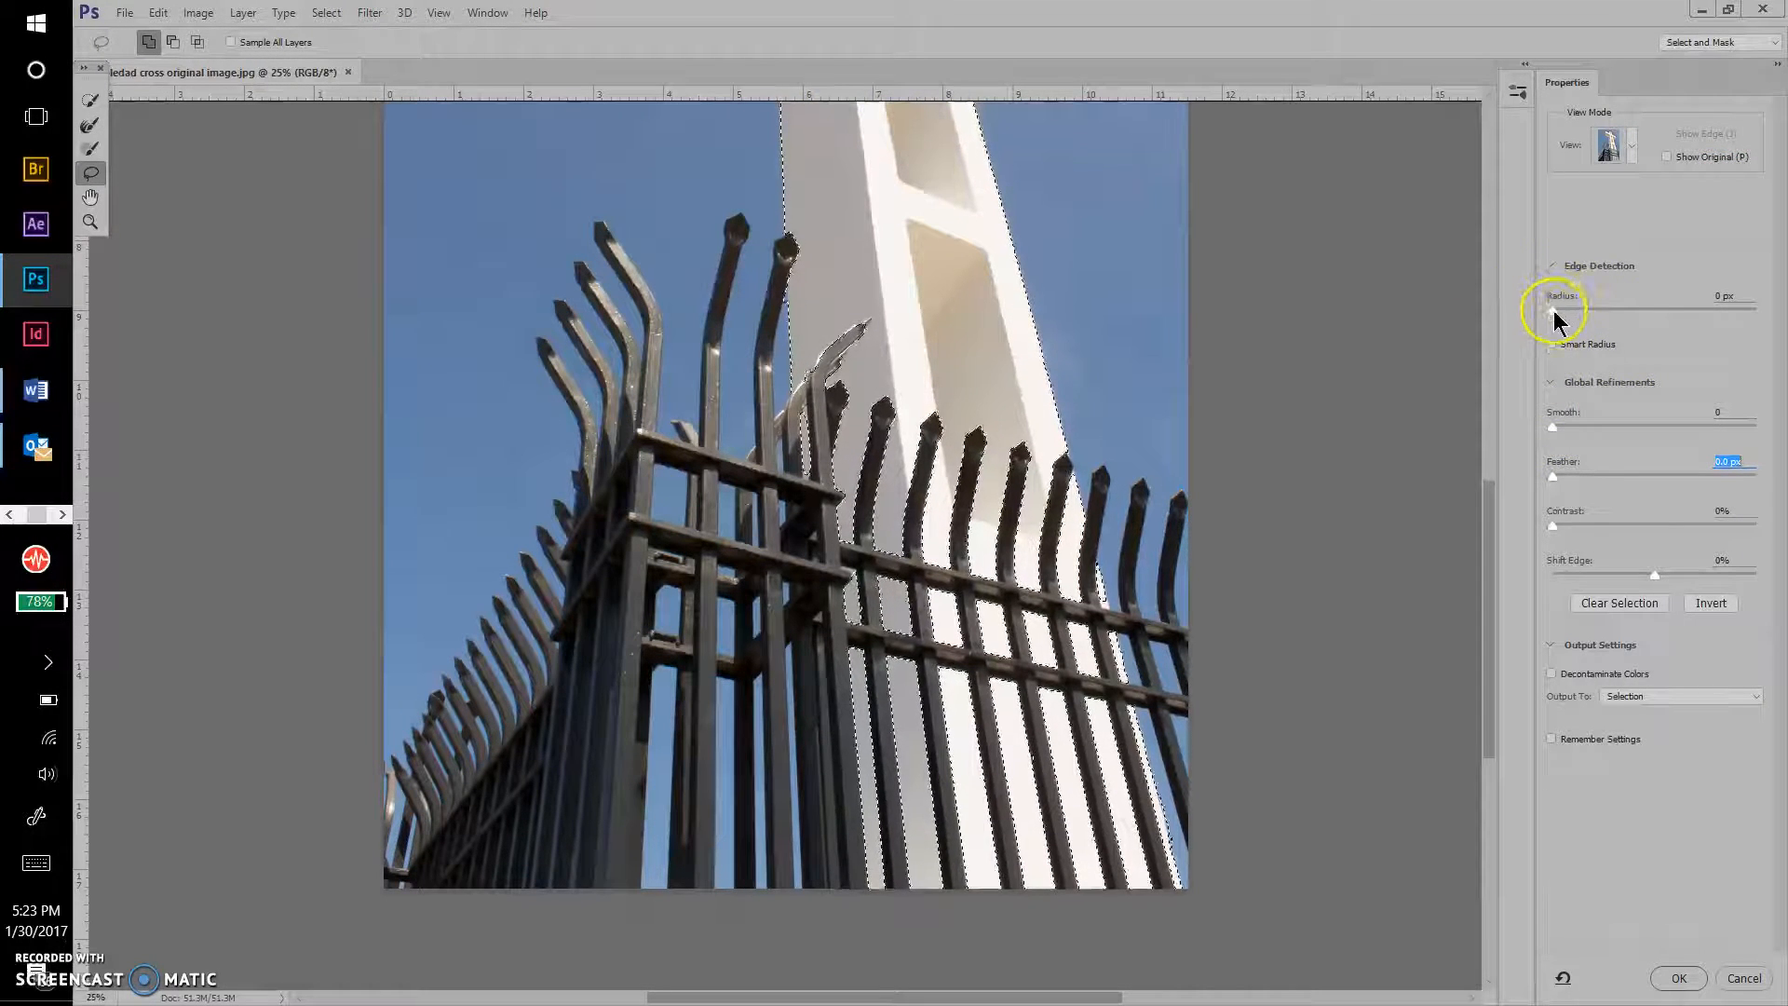
pyautogui.moveTo(1552, 427); pyautogui.dragTo(1562, 427)
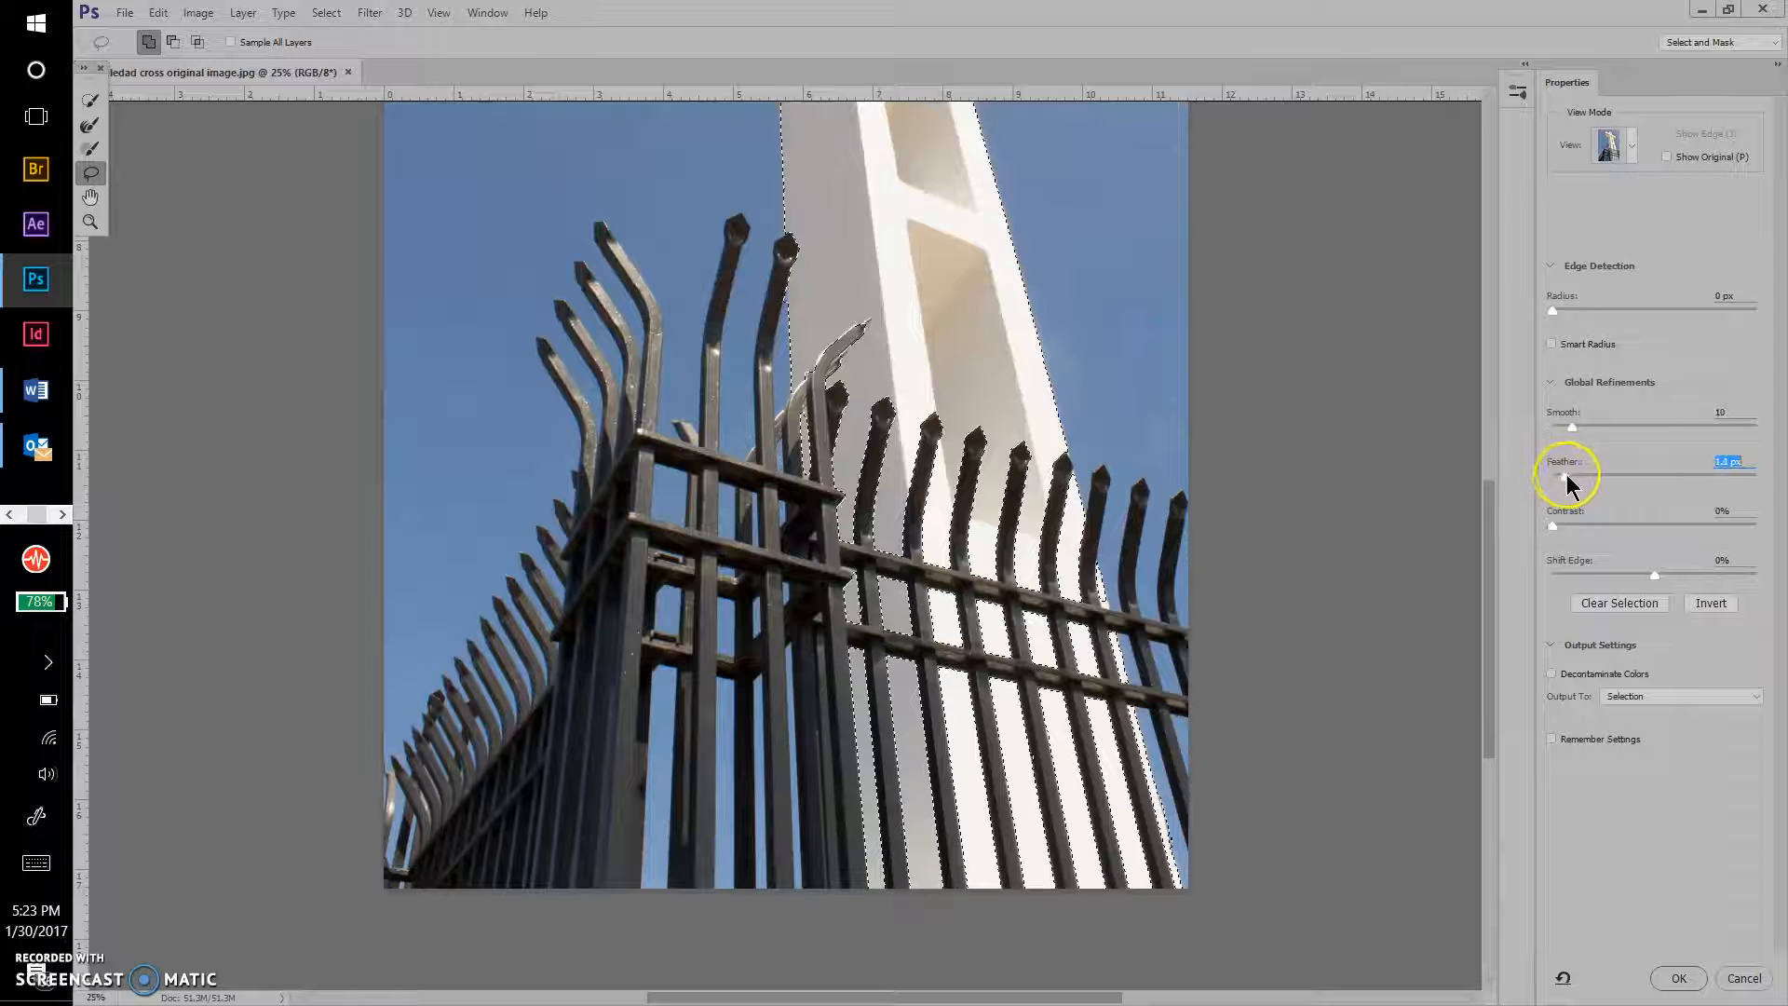
pyautogui.moveTo(1570, 475); pyautogui.dragTo(1572, 475)
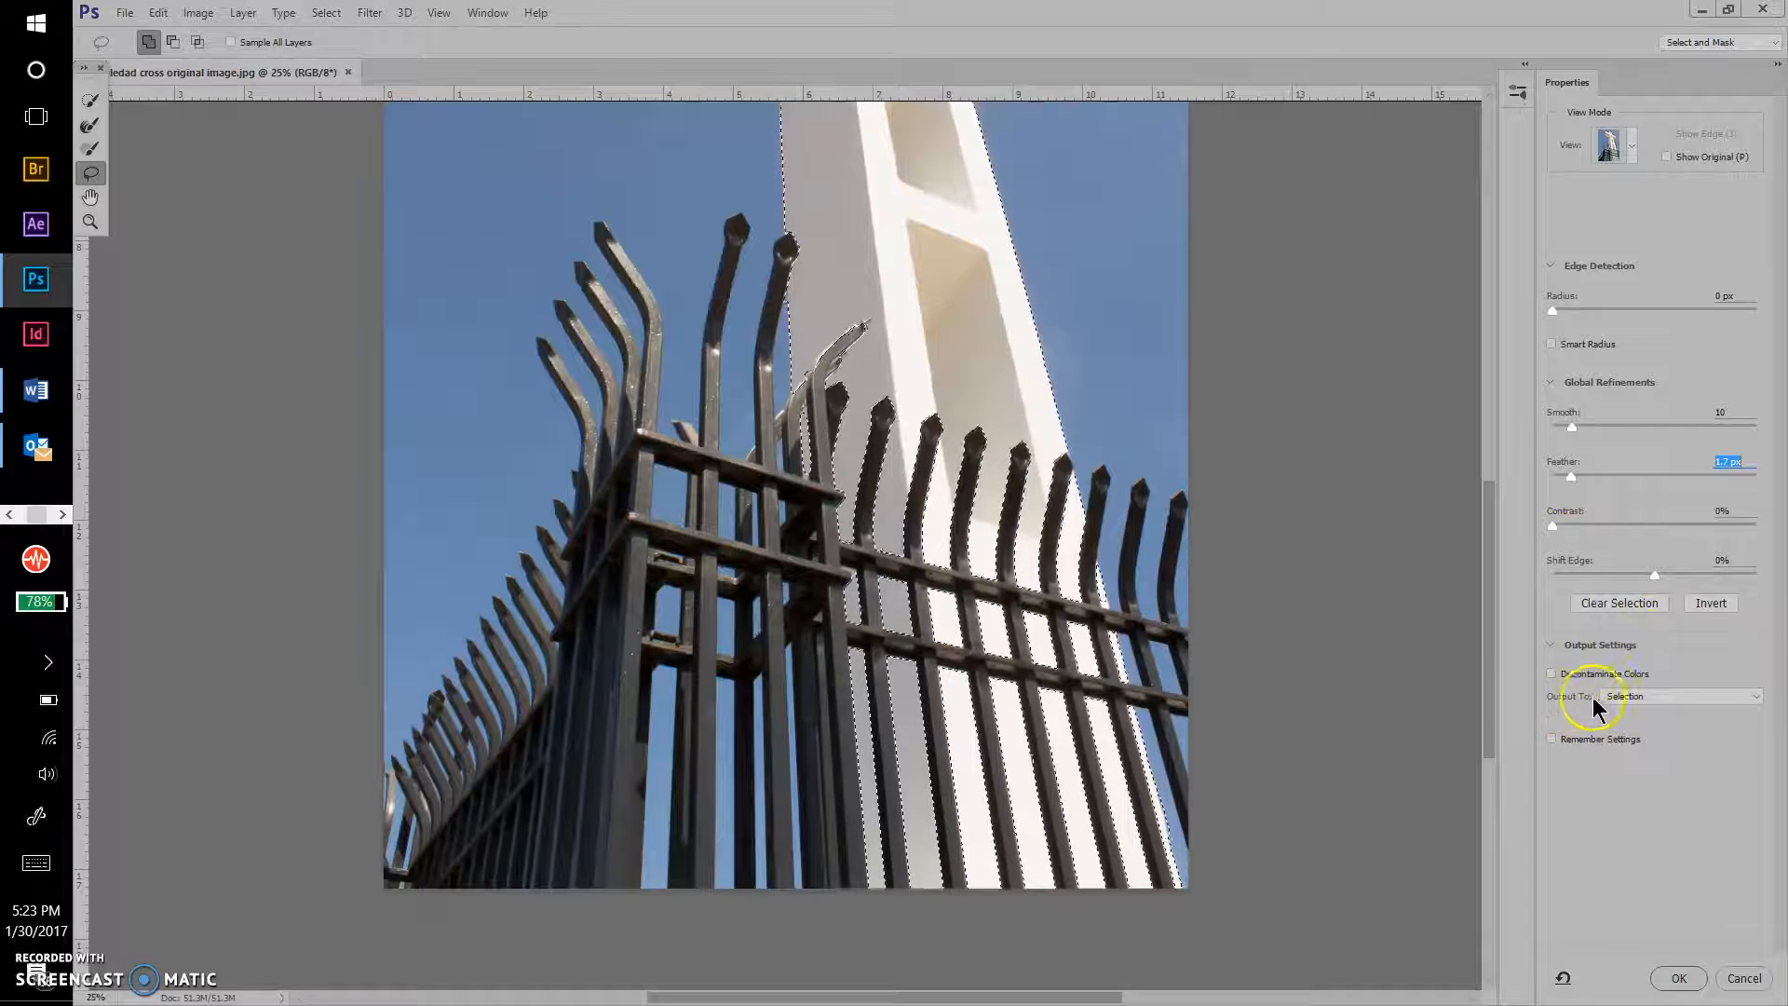
pyautogui.click(1625, 700)
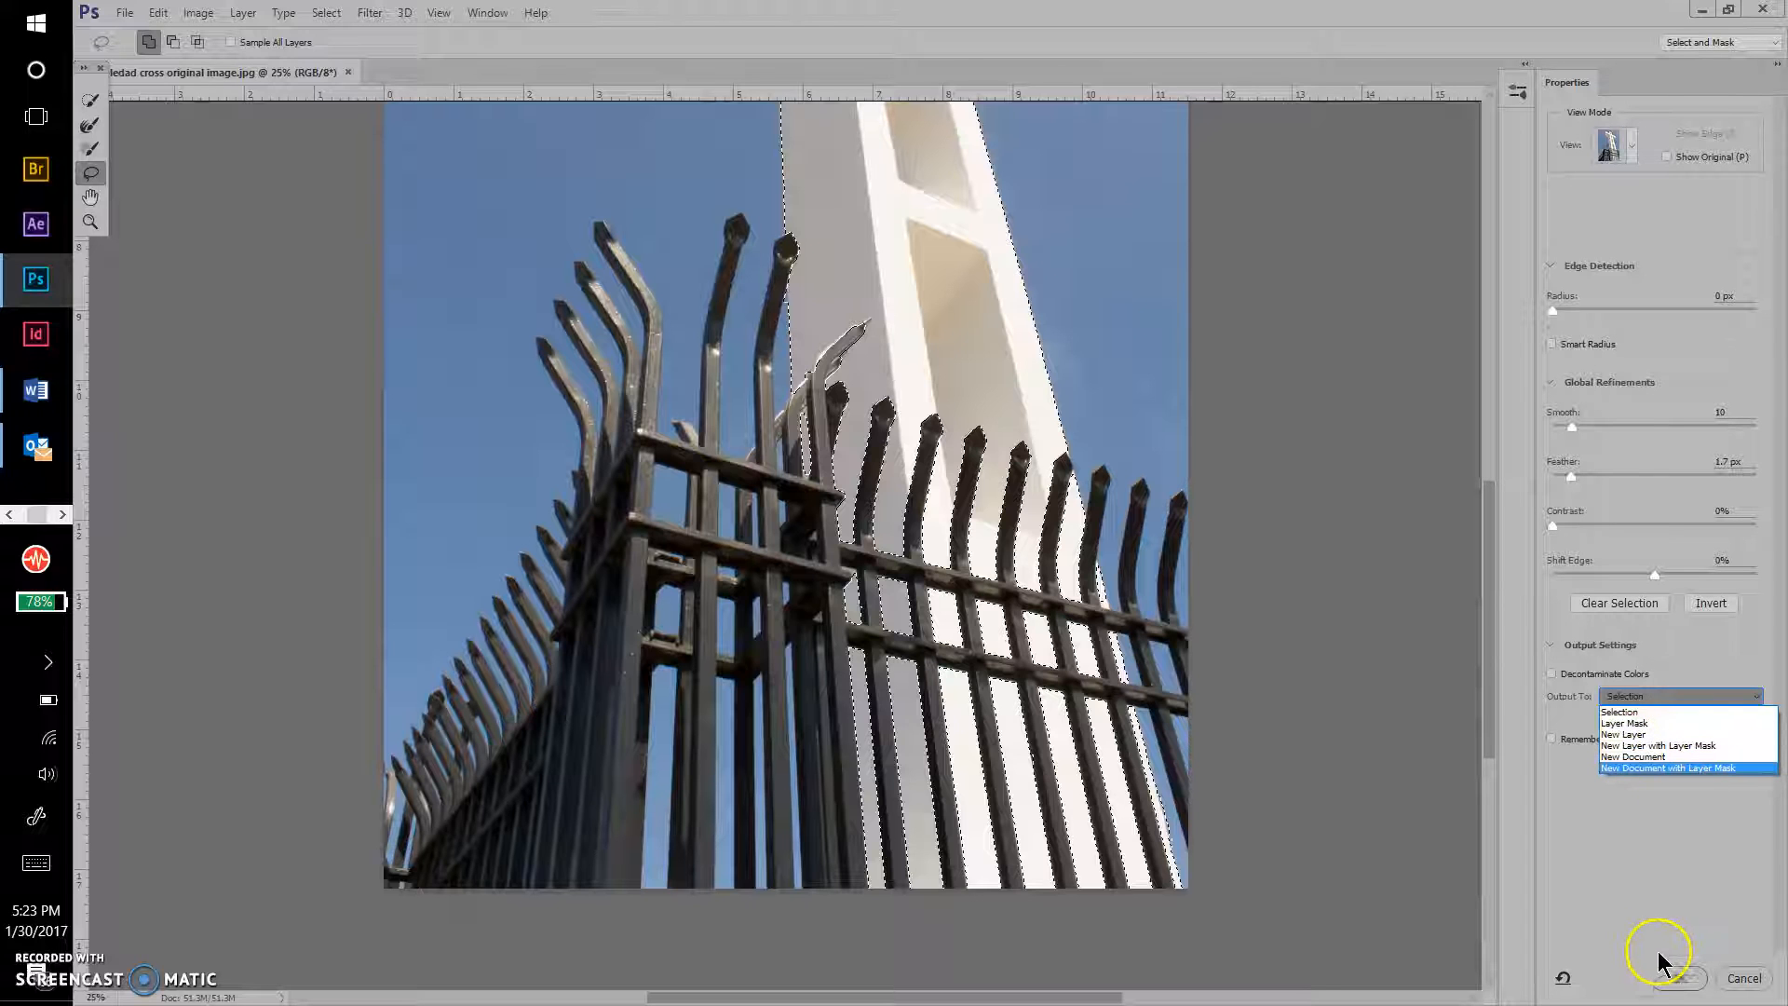
pyautogui.click(1670, 972)
pyautogui.click(1674, 978)
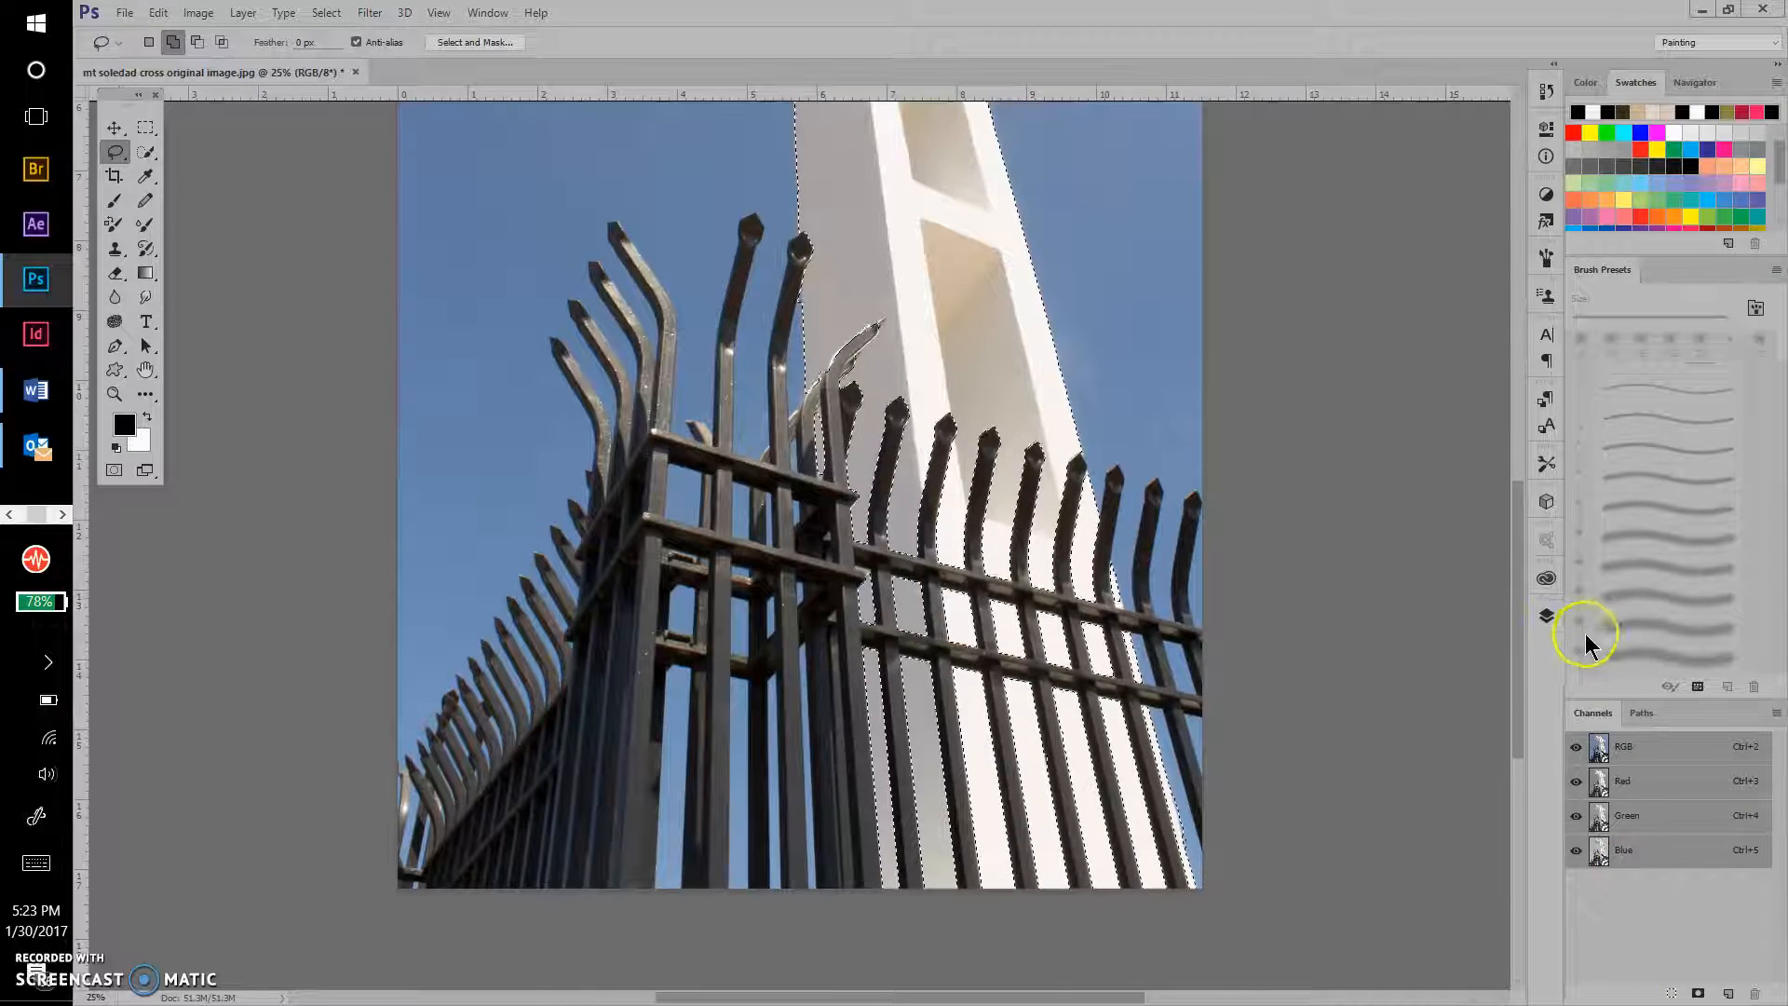
pyautogui.click(1548, 617)
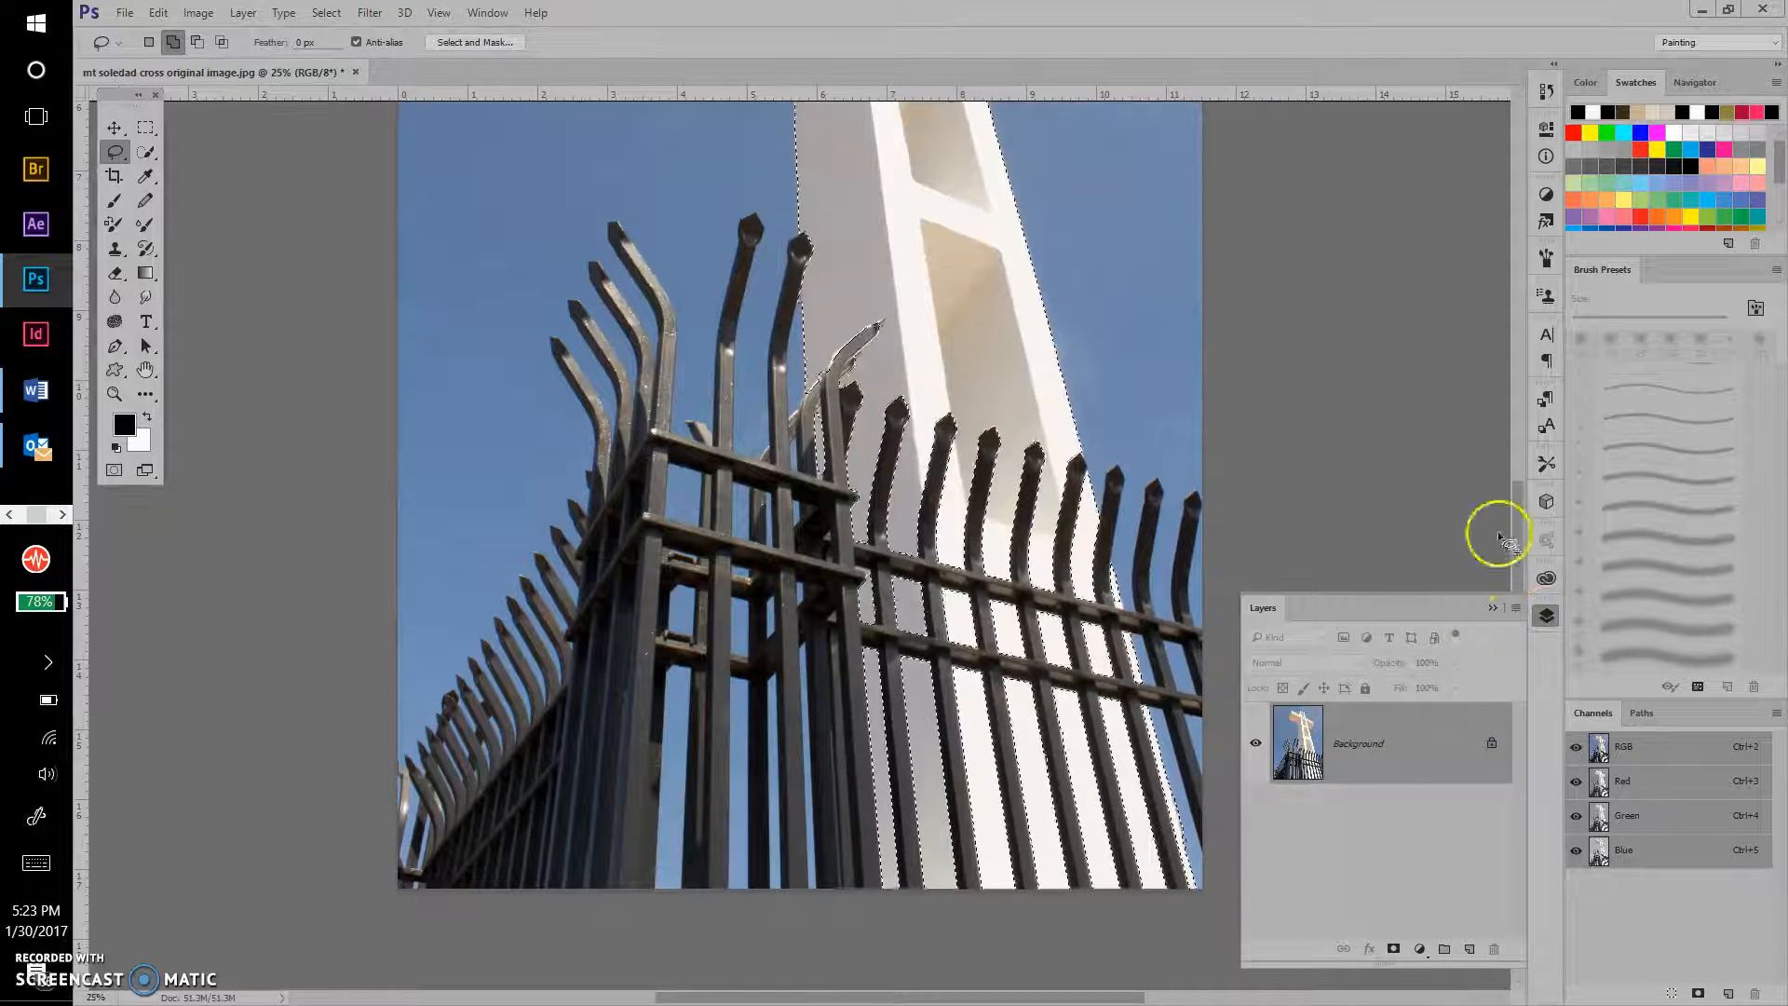
pyautogui.click(1546, 615)
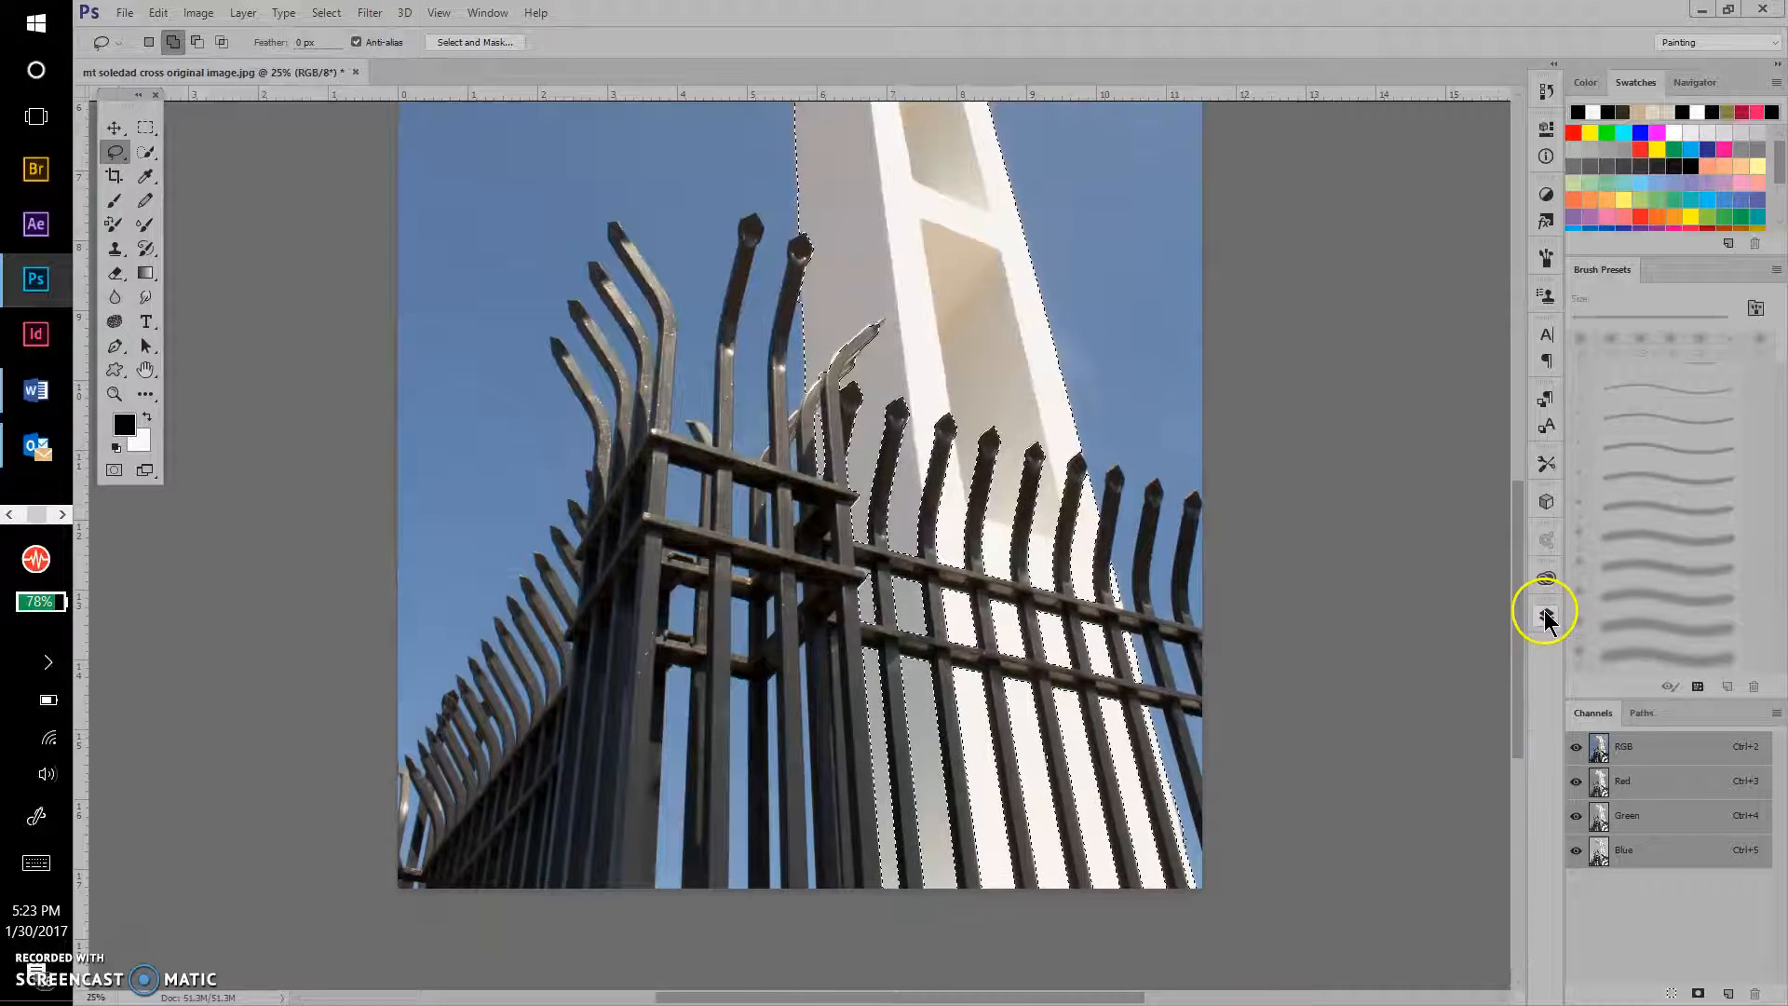
# Step: Refine the cross selection again in Select and Mask with Smooth 16 and Feather 2.2 px, output to New Layer with Layer Mask
pyautogui.click(491, 44)
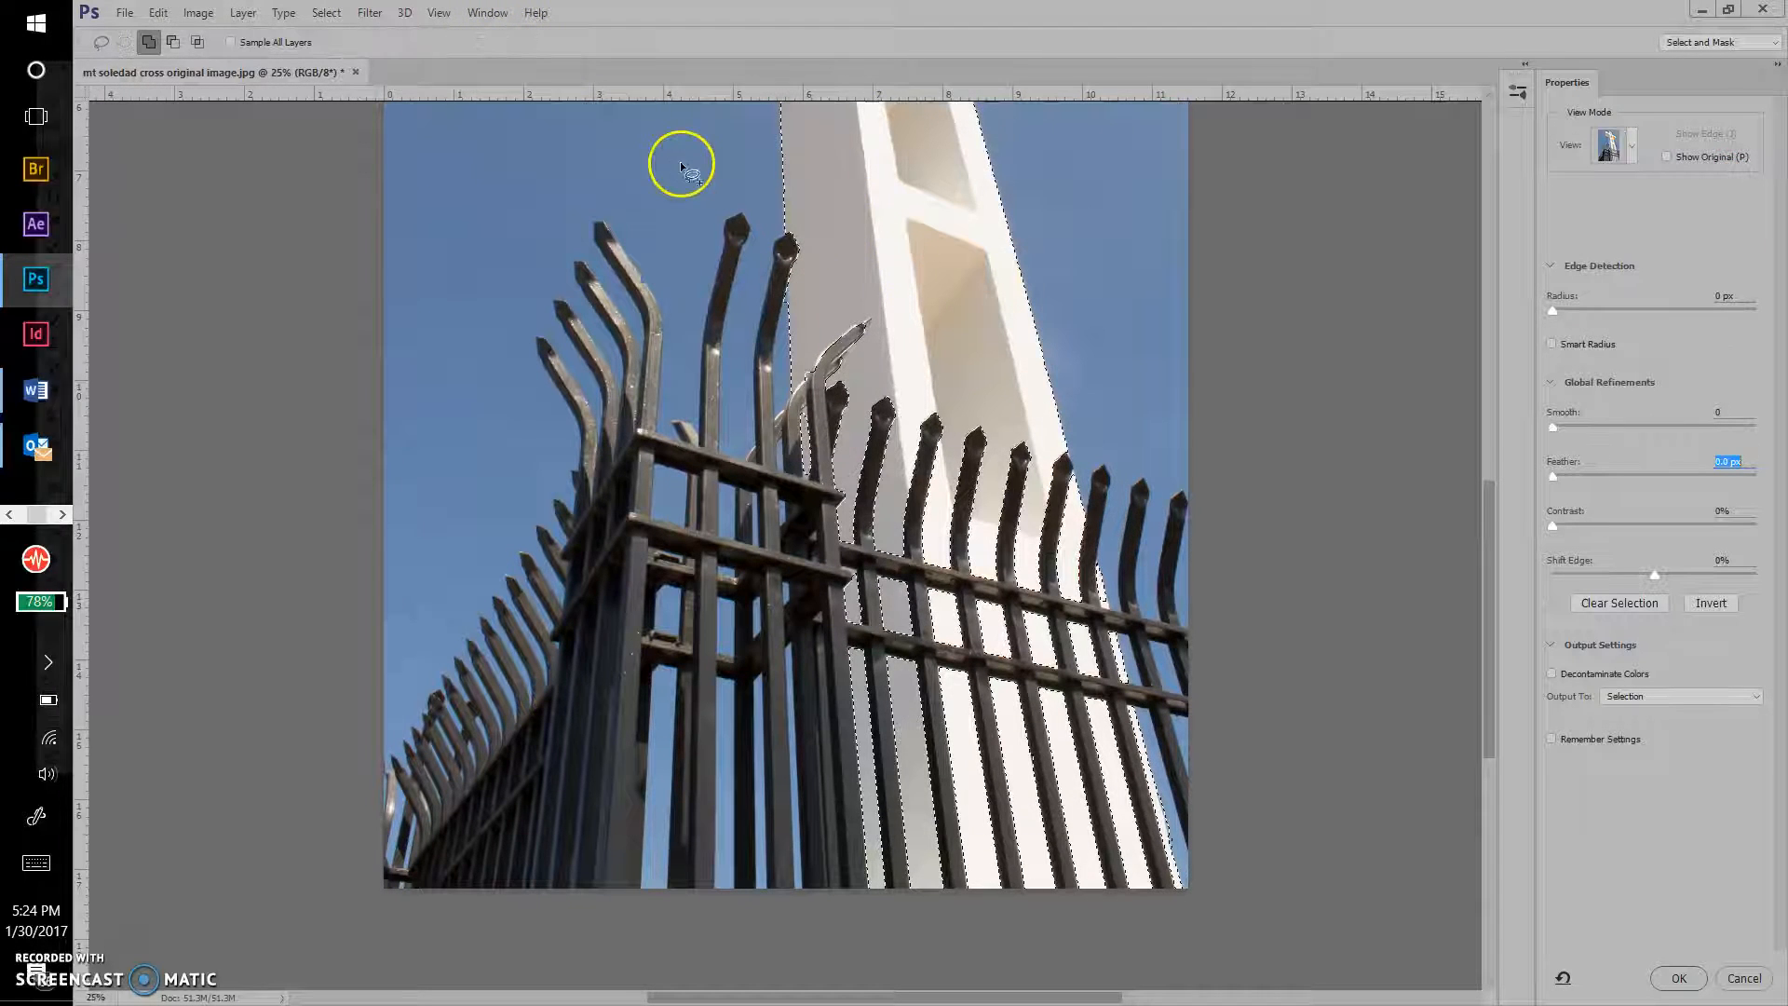
pyautogui.moveTo(1553, 428); pyautogui.dragTo(1577, 477)
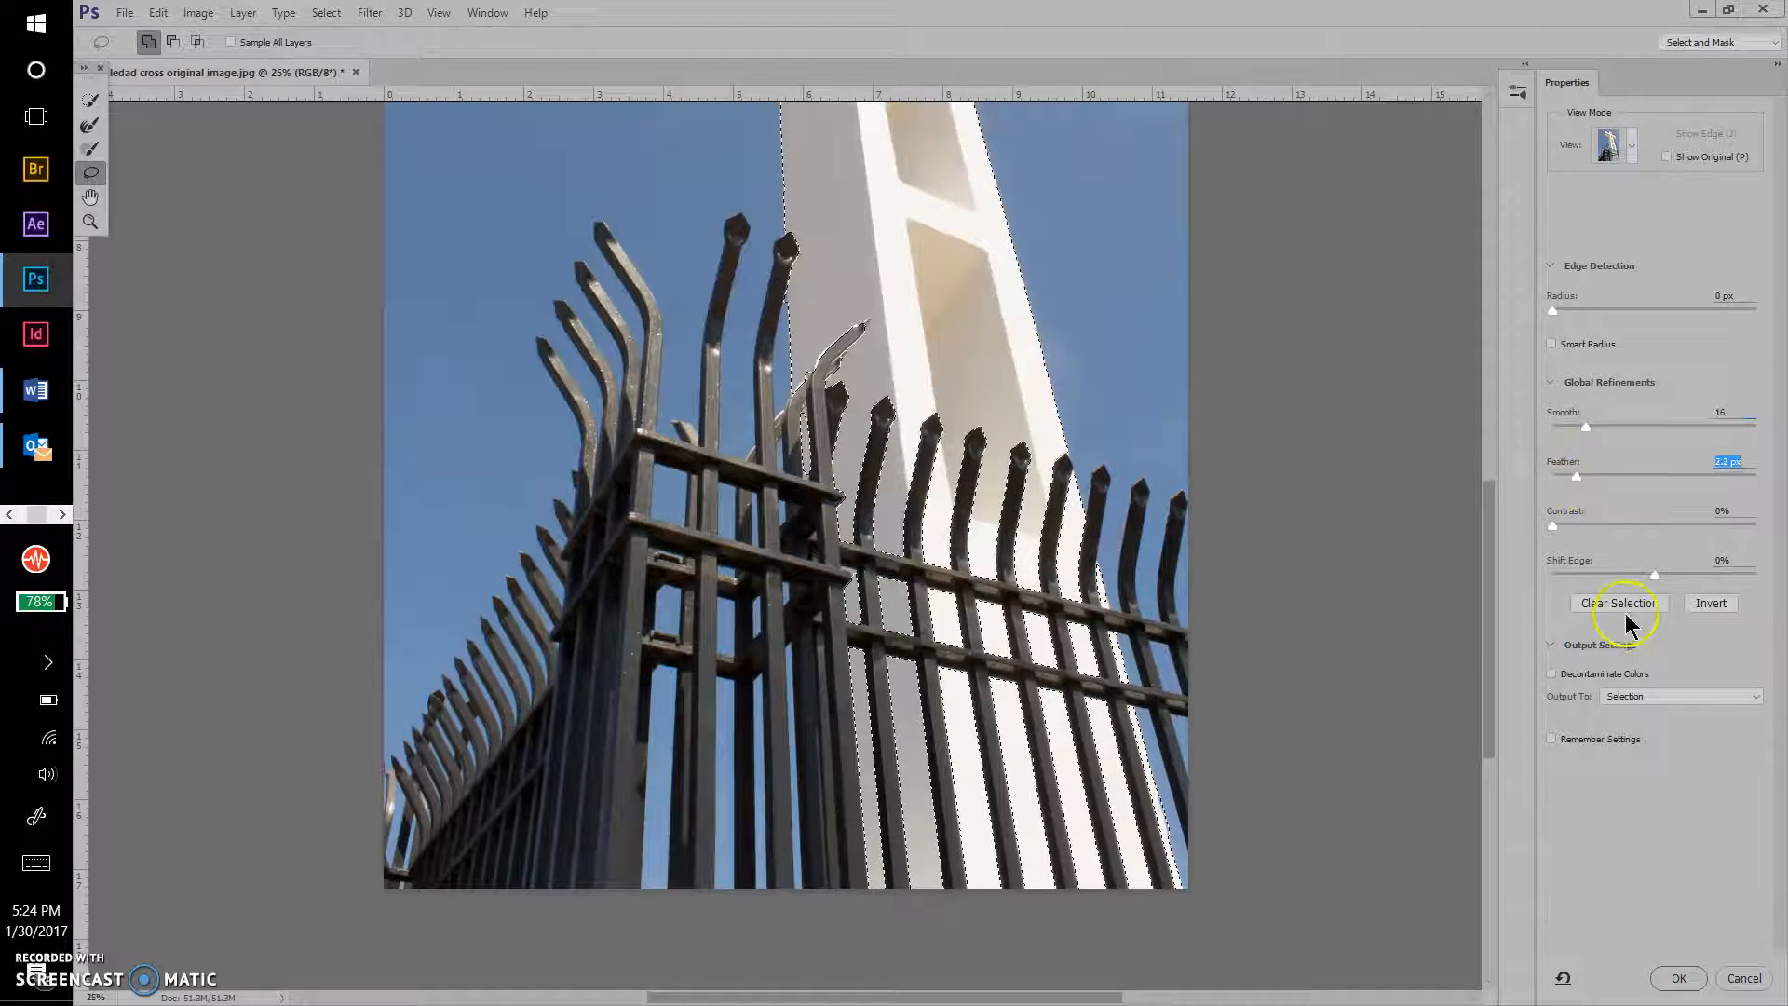
pyautogui.click(1643, 696)
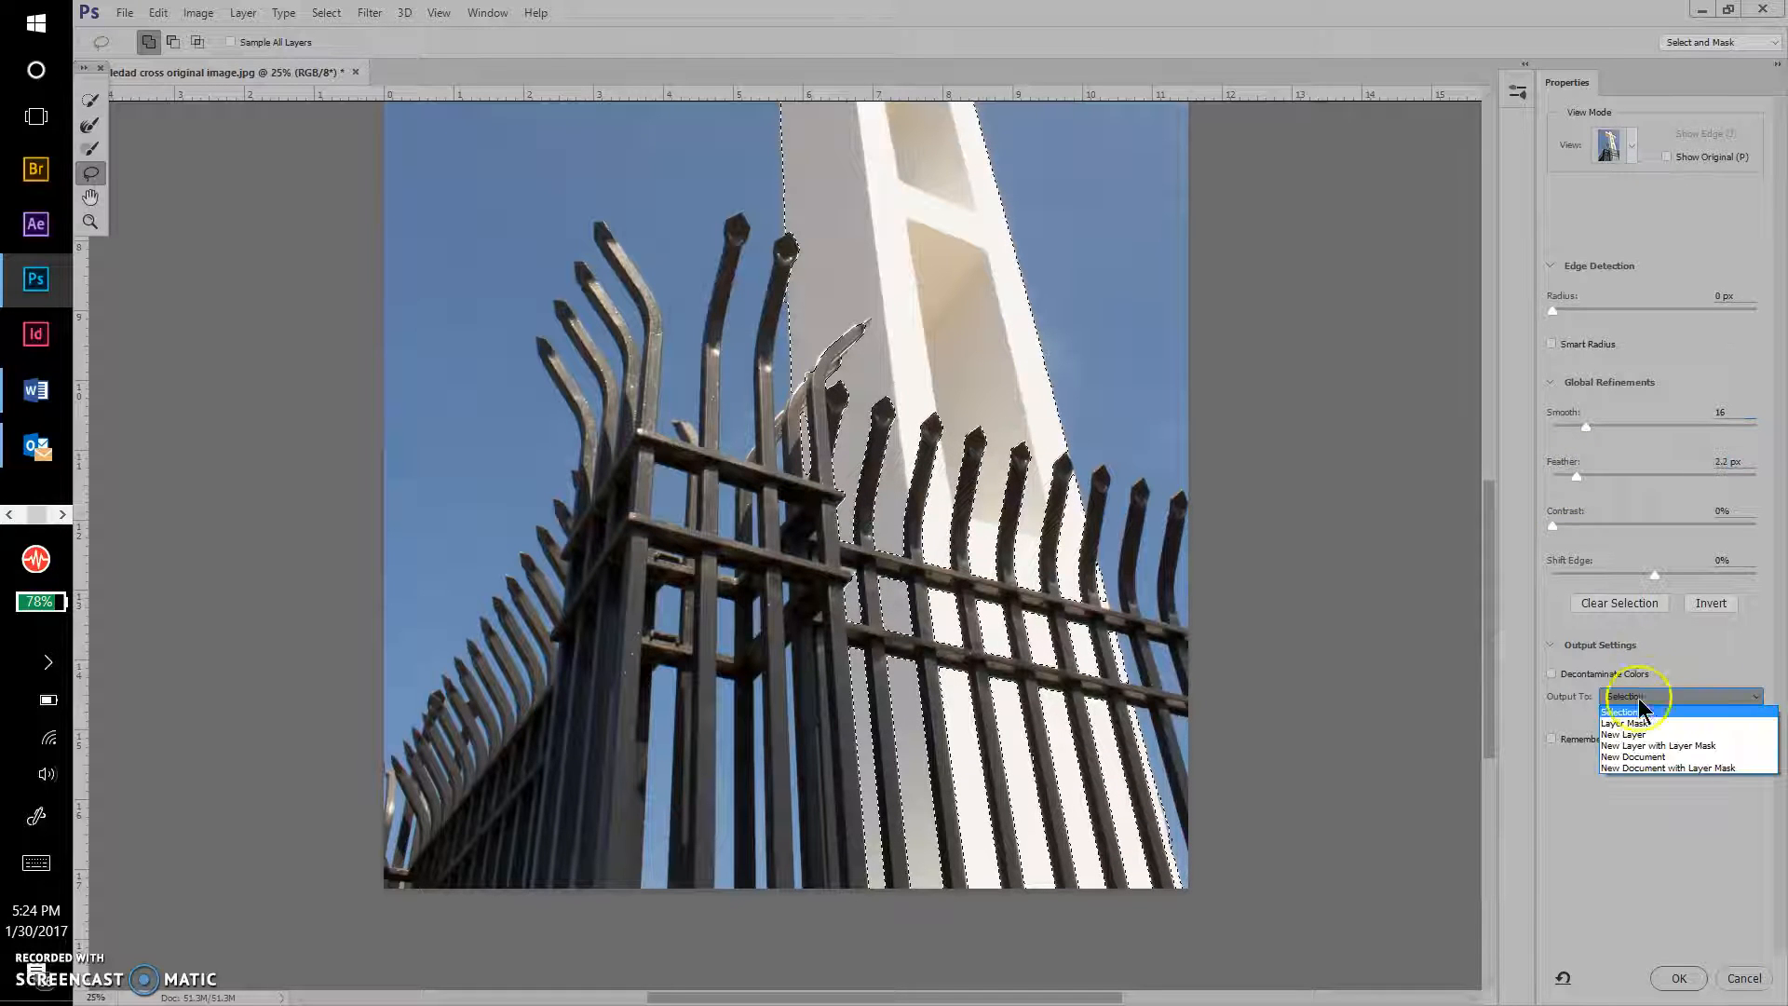
pyautogui.click(1631, 749)
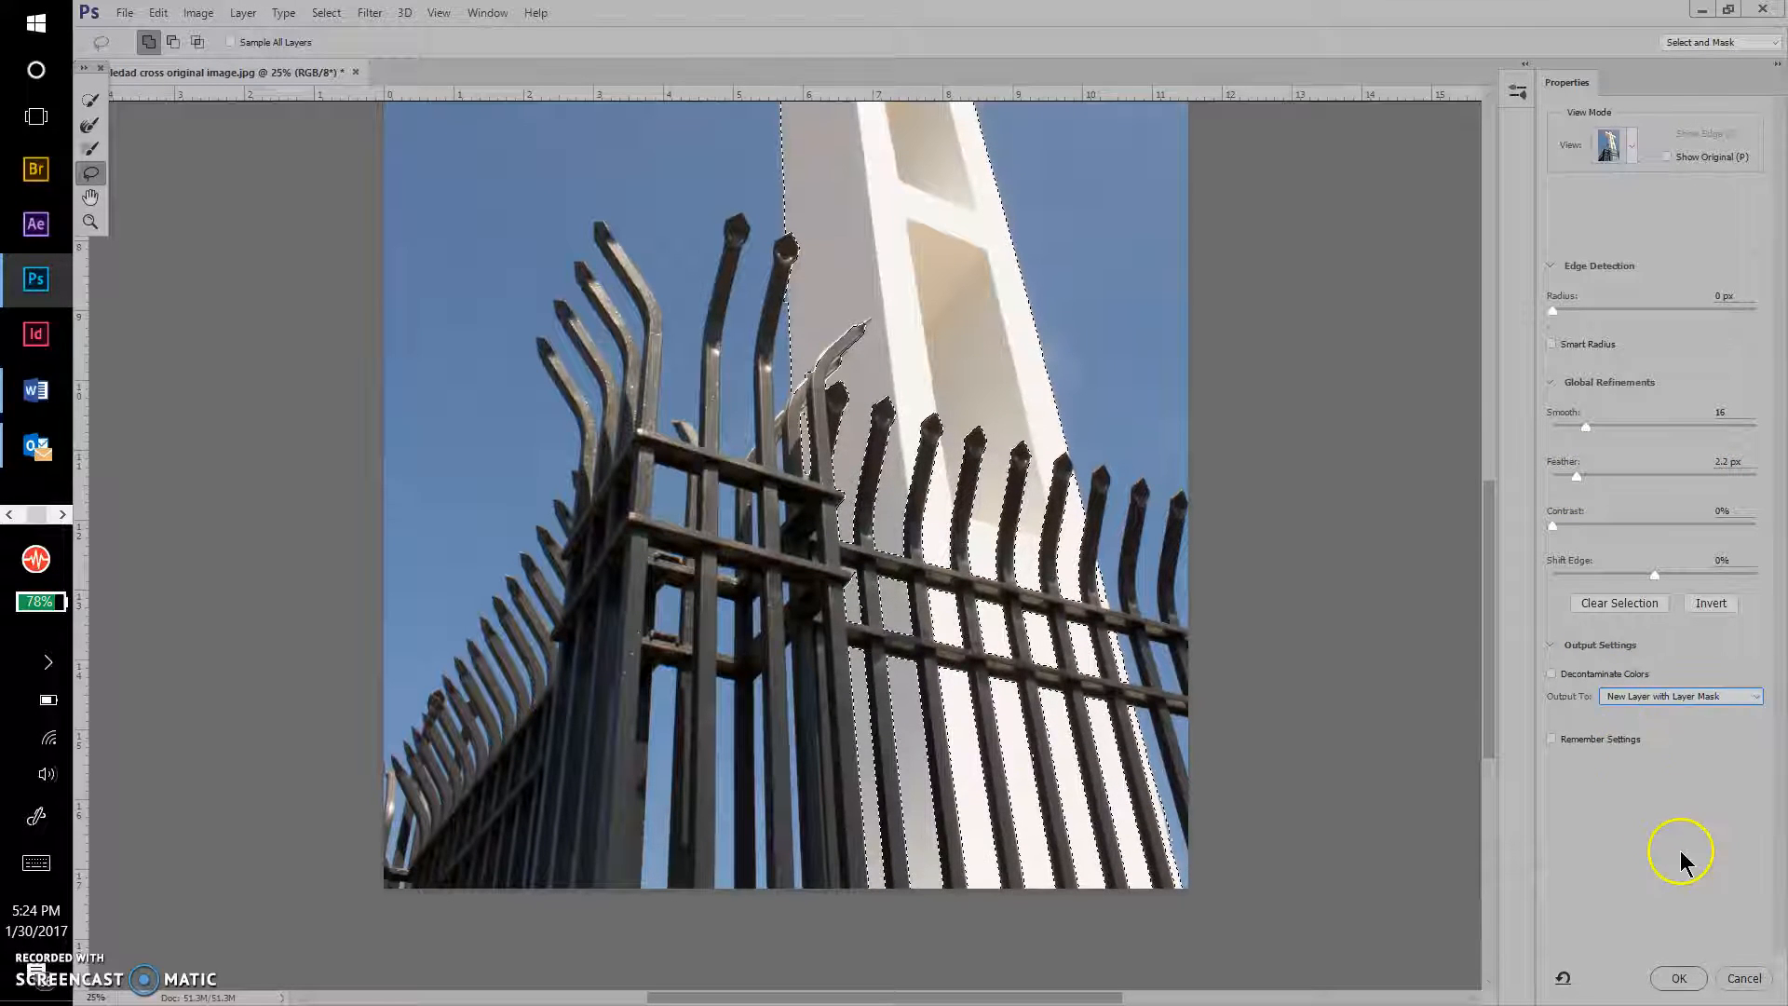
pyautogui.click(1674, 976)
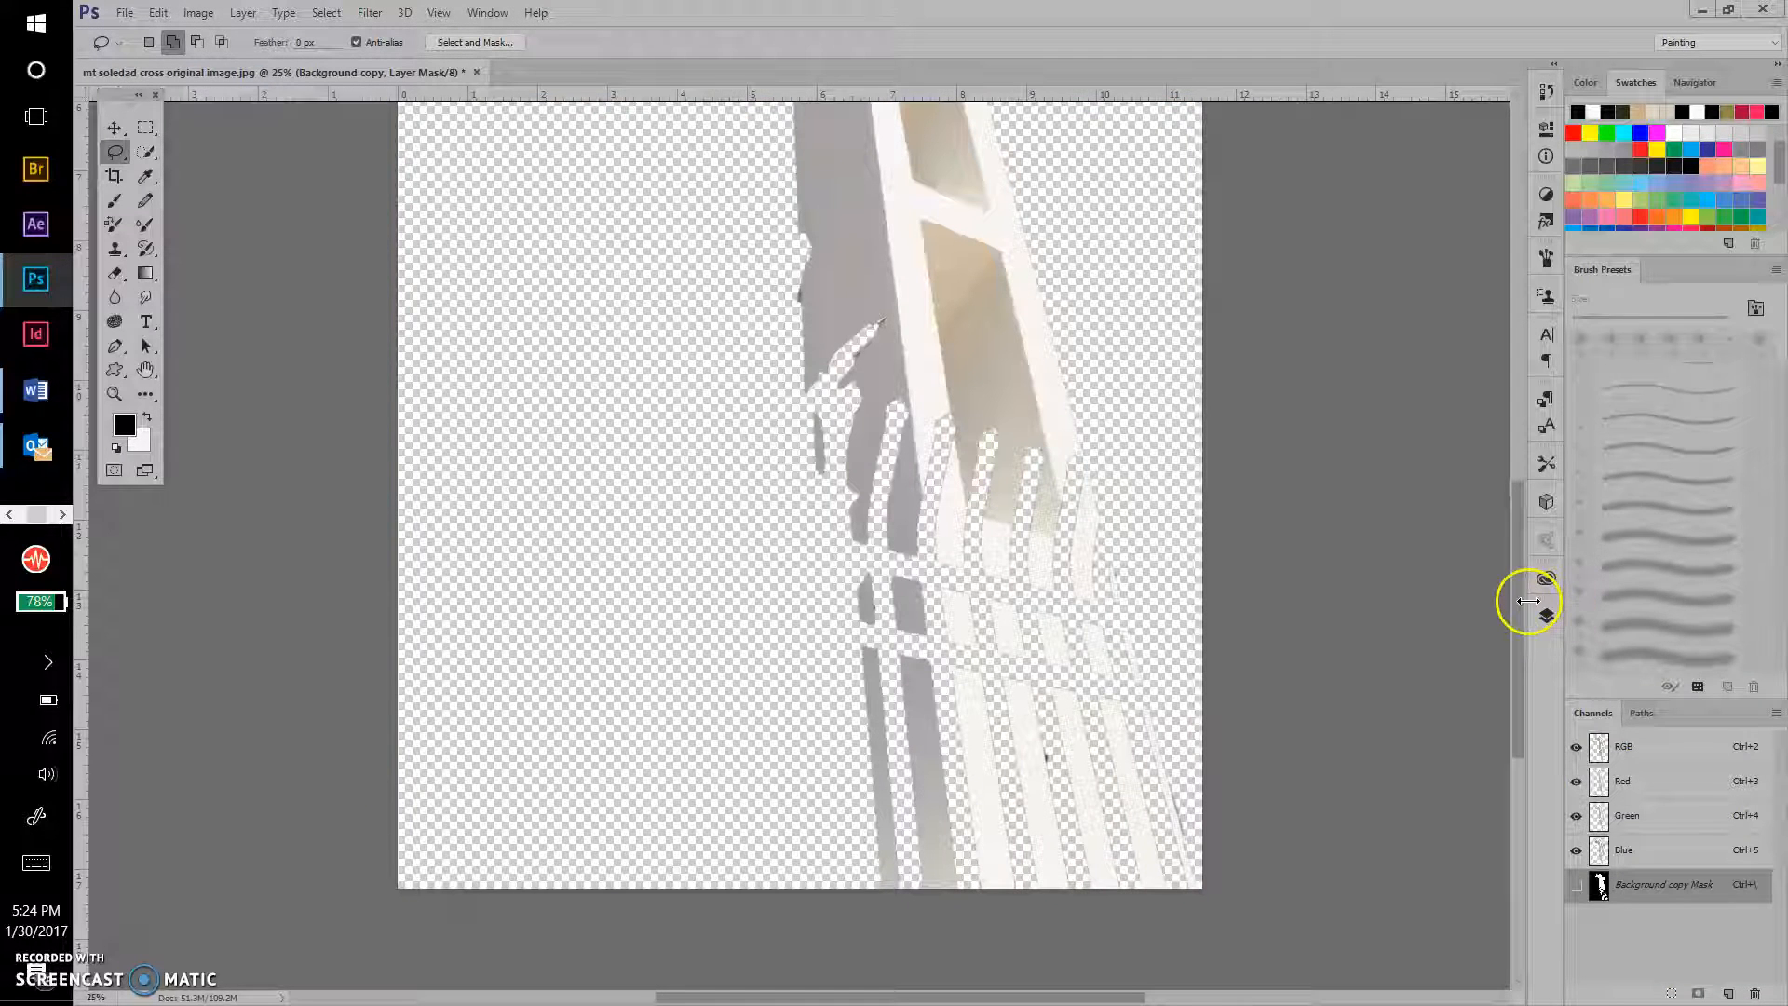
# Step: Invert the layer mask of the Background copy layer to hide the cross and reveal the sky and fence
pyautogui.click(1547, 615)
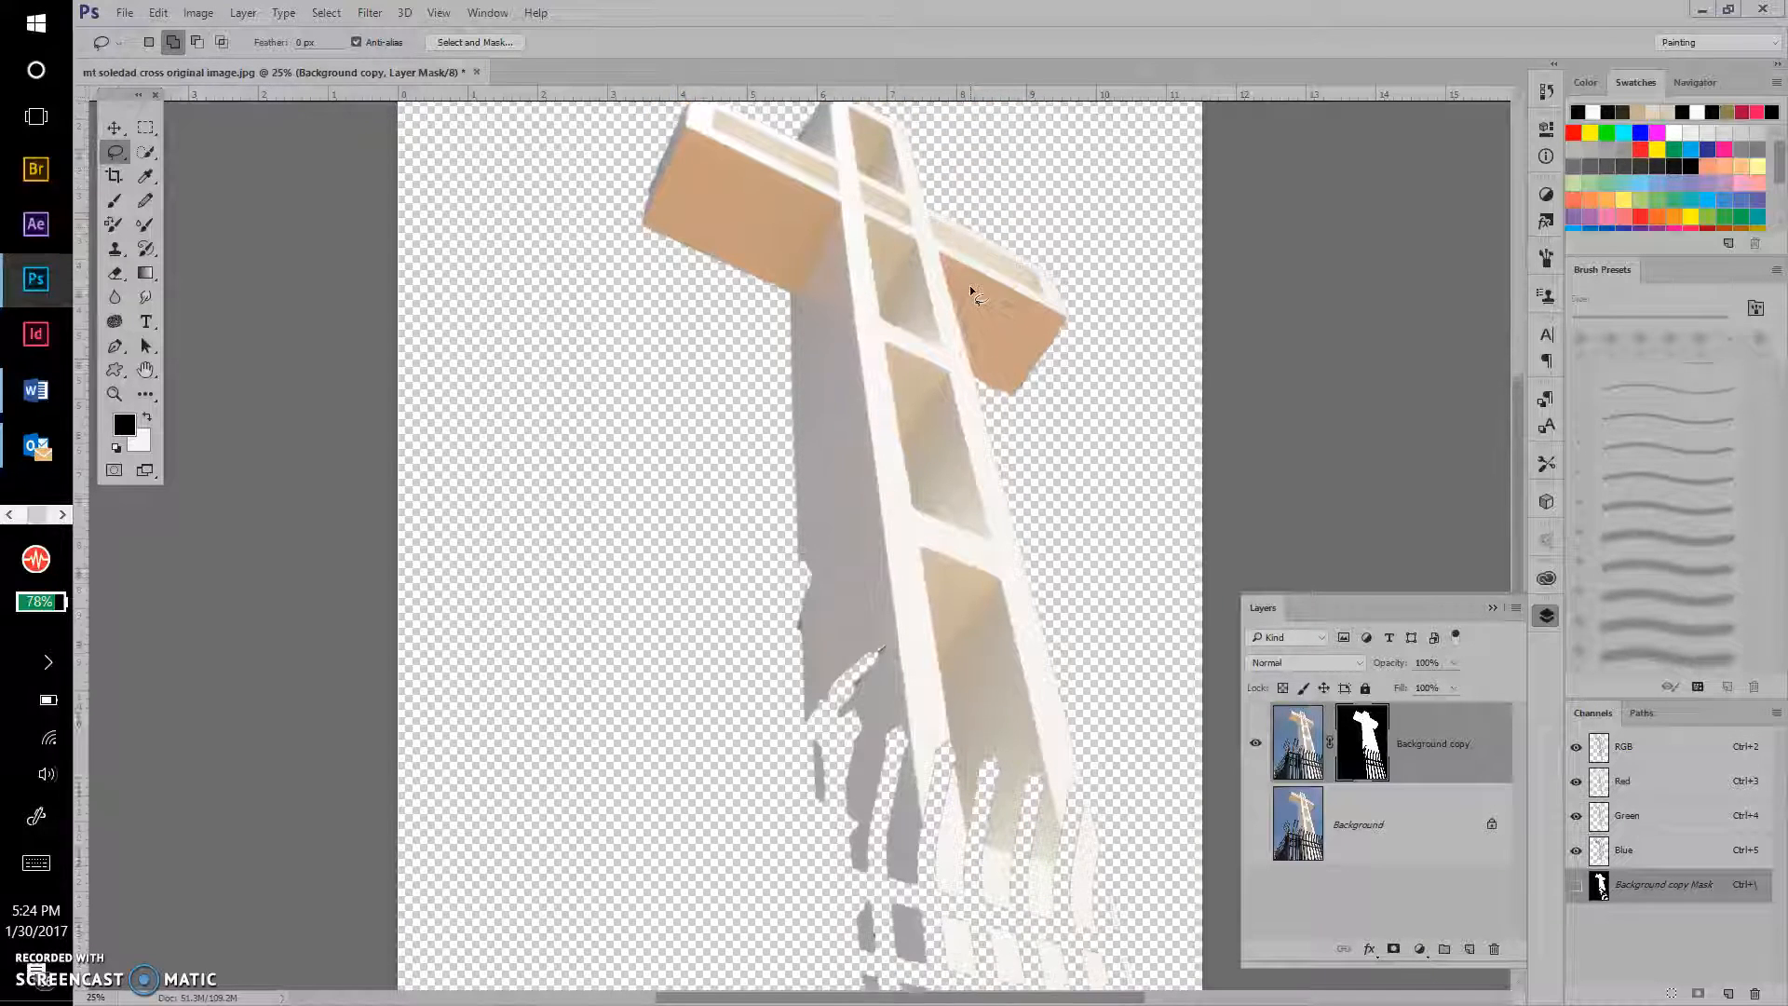
pyautogui.scroll(2, 970, 291)
pyautogui.scroll(-7, 971, 290)
pyautogui.scroll(-3, 970, 291)
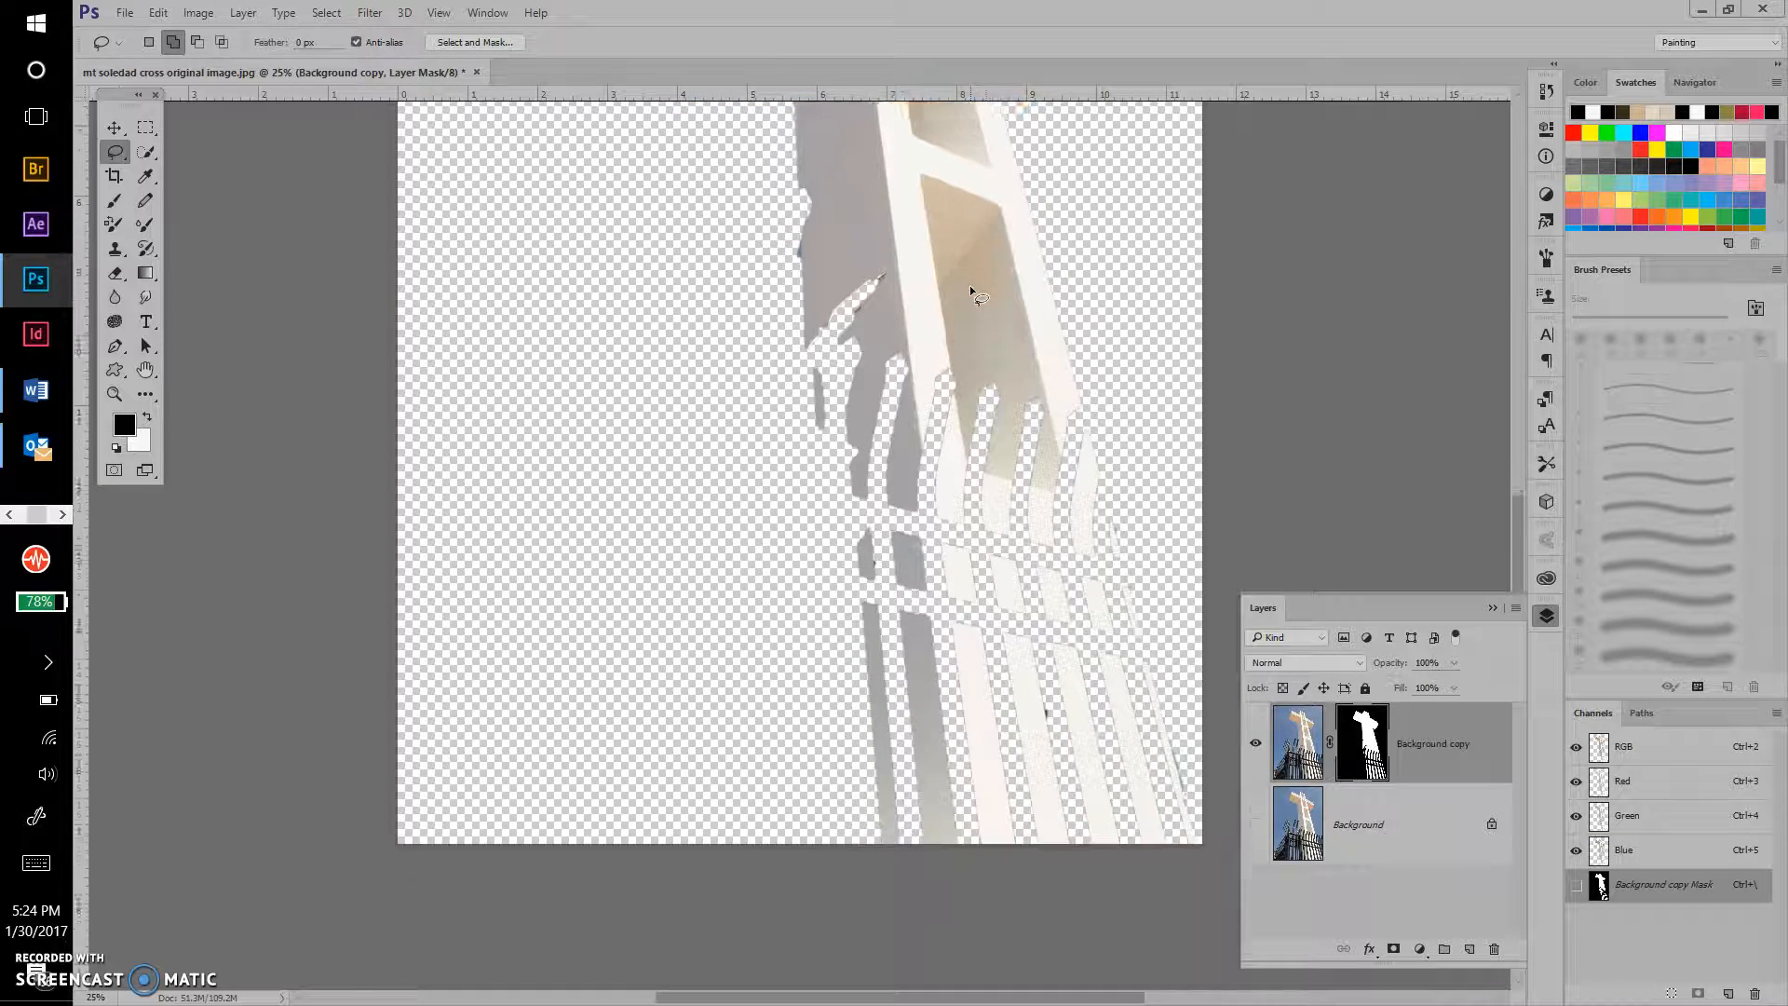
pyautogui.scroll(6, 973, 294)
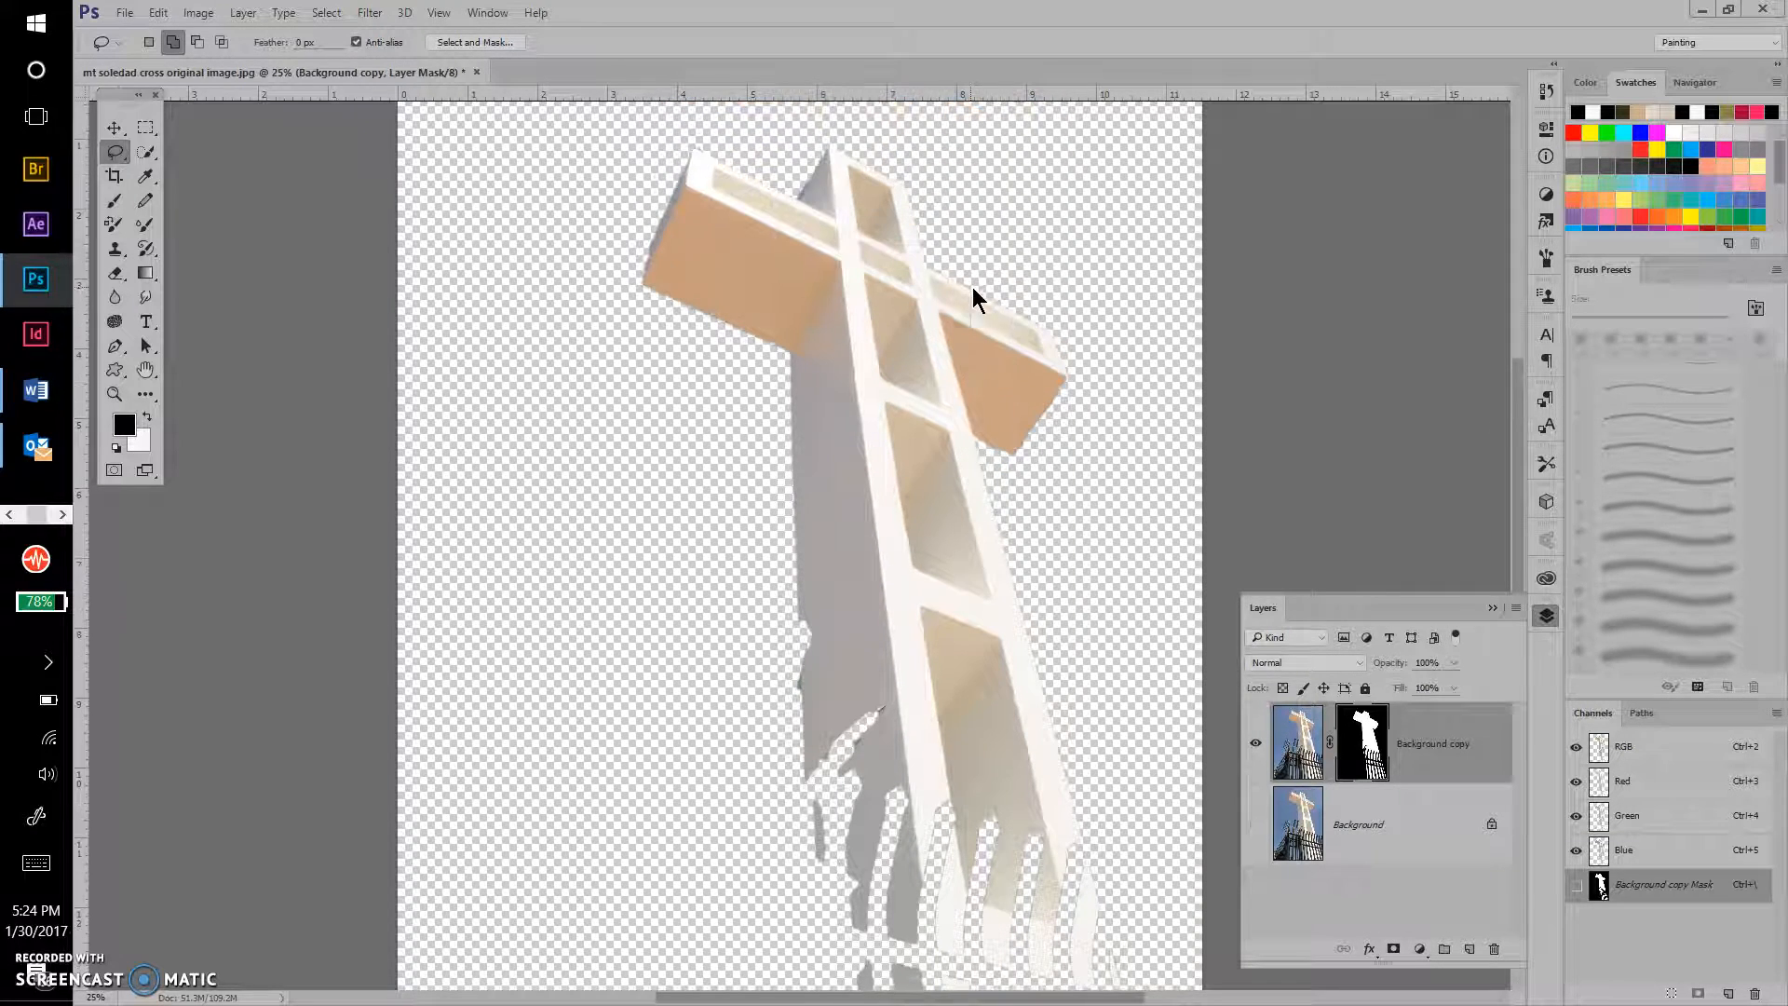
pyautogui.rightClick(973, 294)
pyautogui.click(1176, 346)
pyautogui.click(1364, 736)
pyautogui.hotkey('ctrl', 'i')
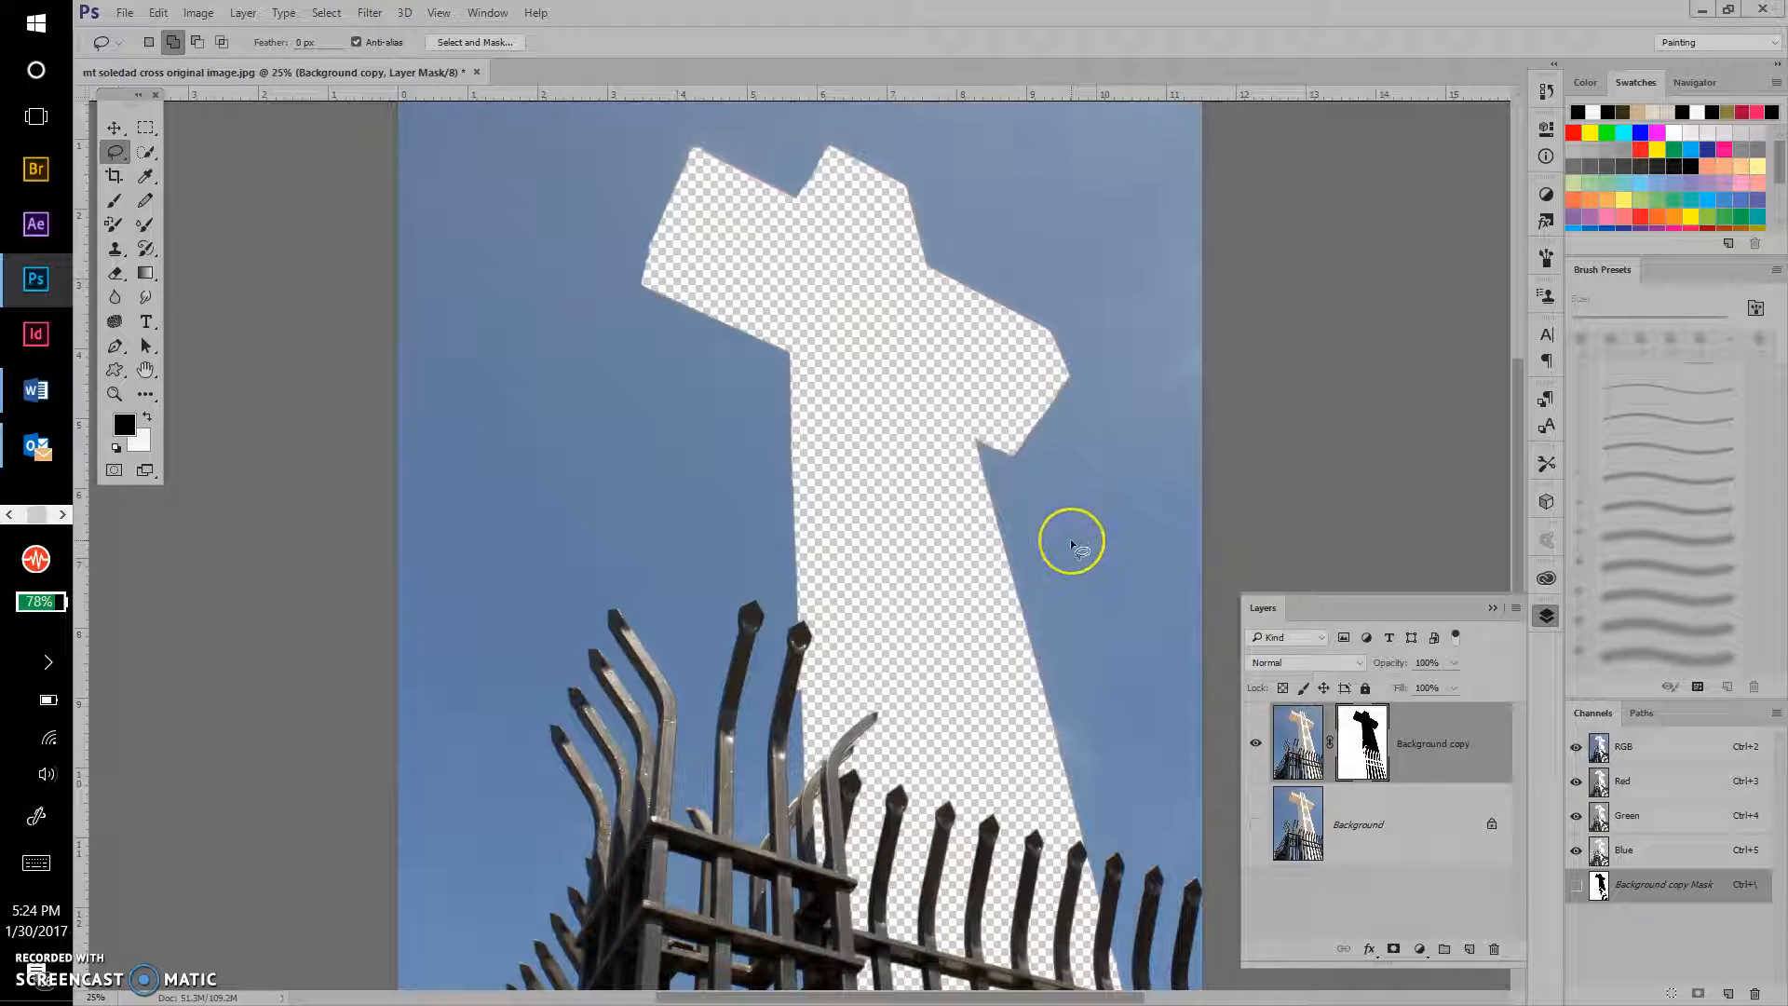